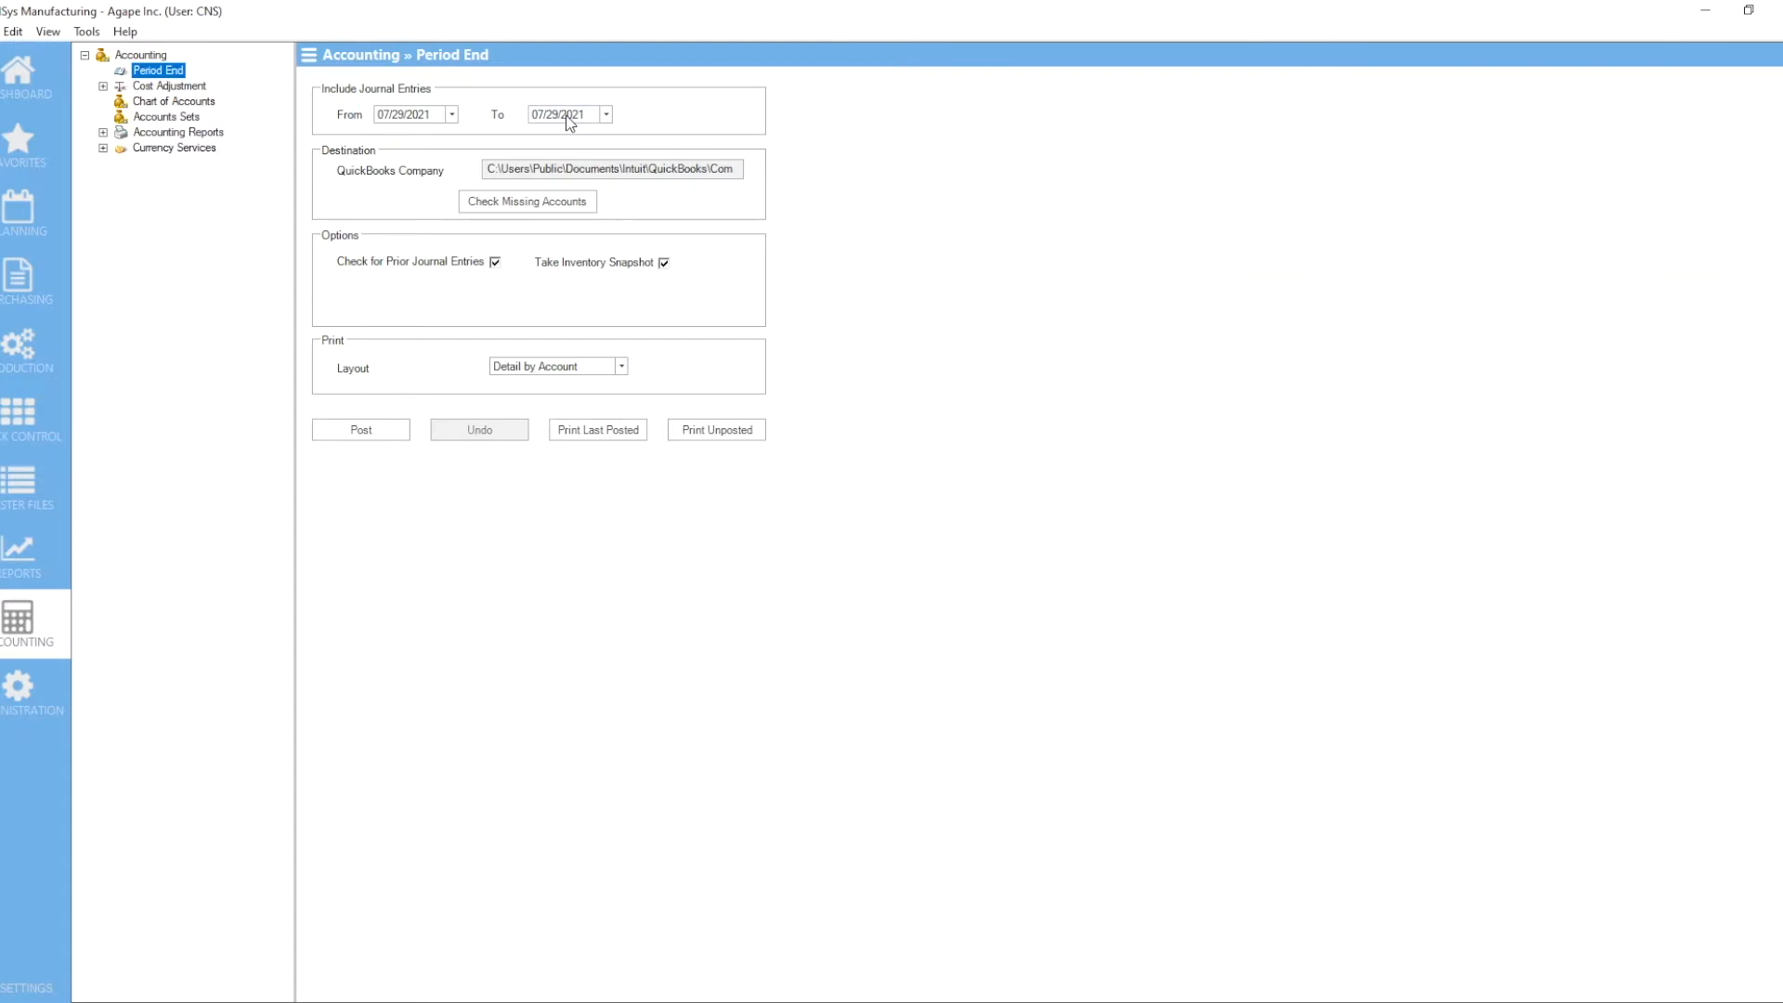
# Print the unposted journal entries using the Detail by Date layout.
pyautogui.click(495, 261)
pyautogui.click(559, 371)
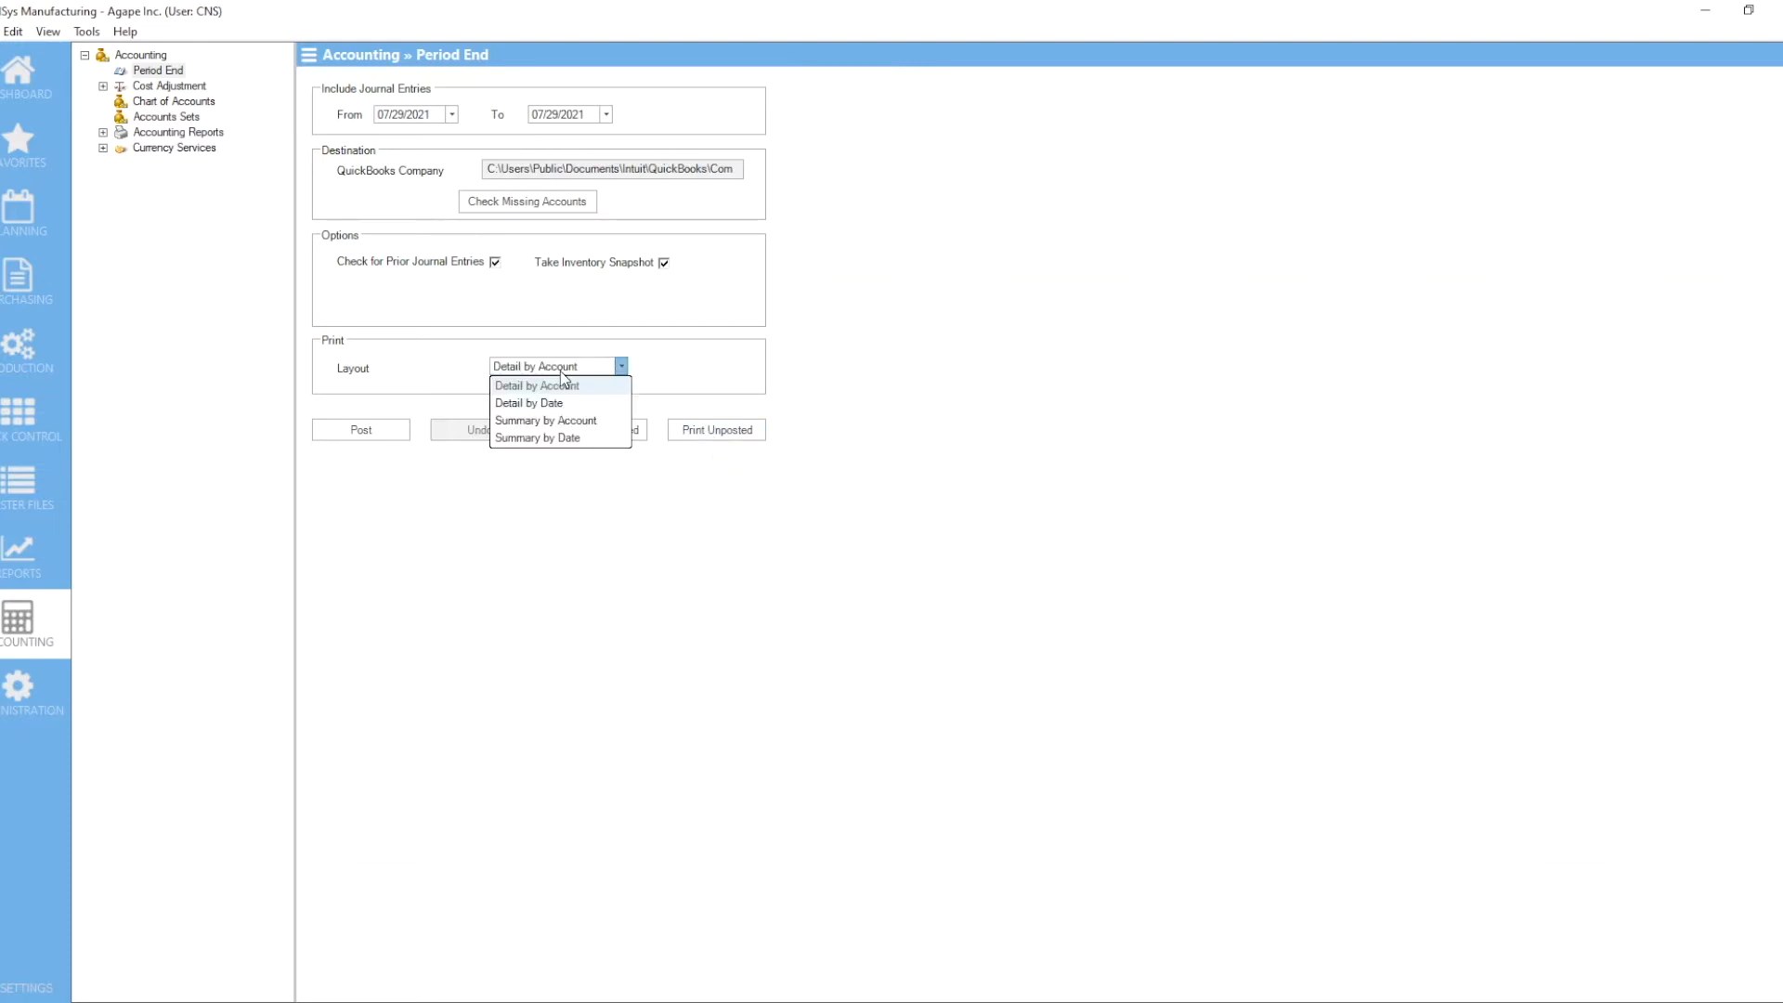
pyautogui.click(601, 403)
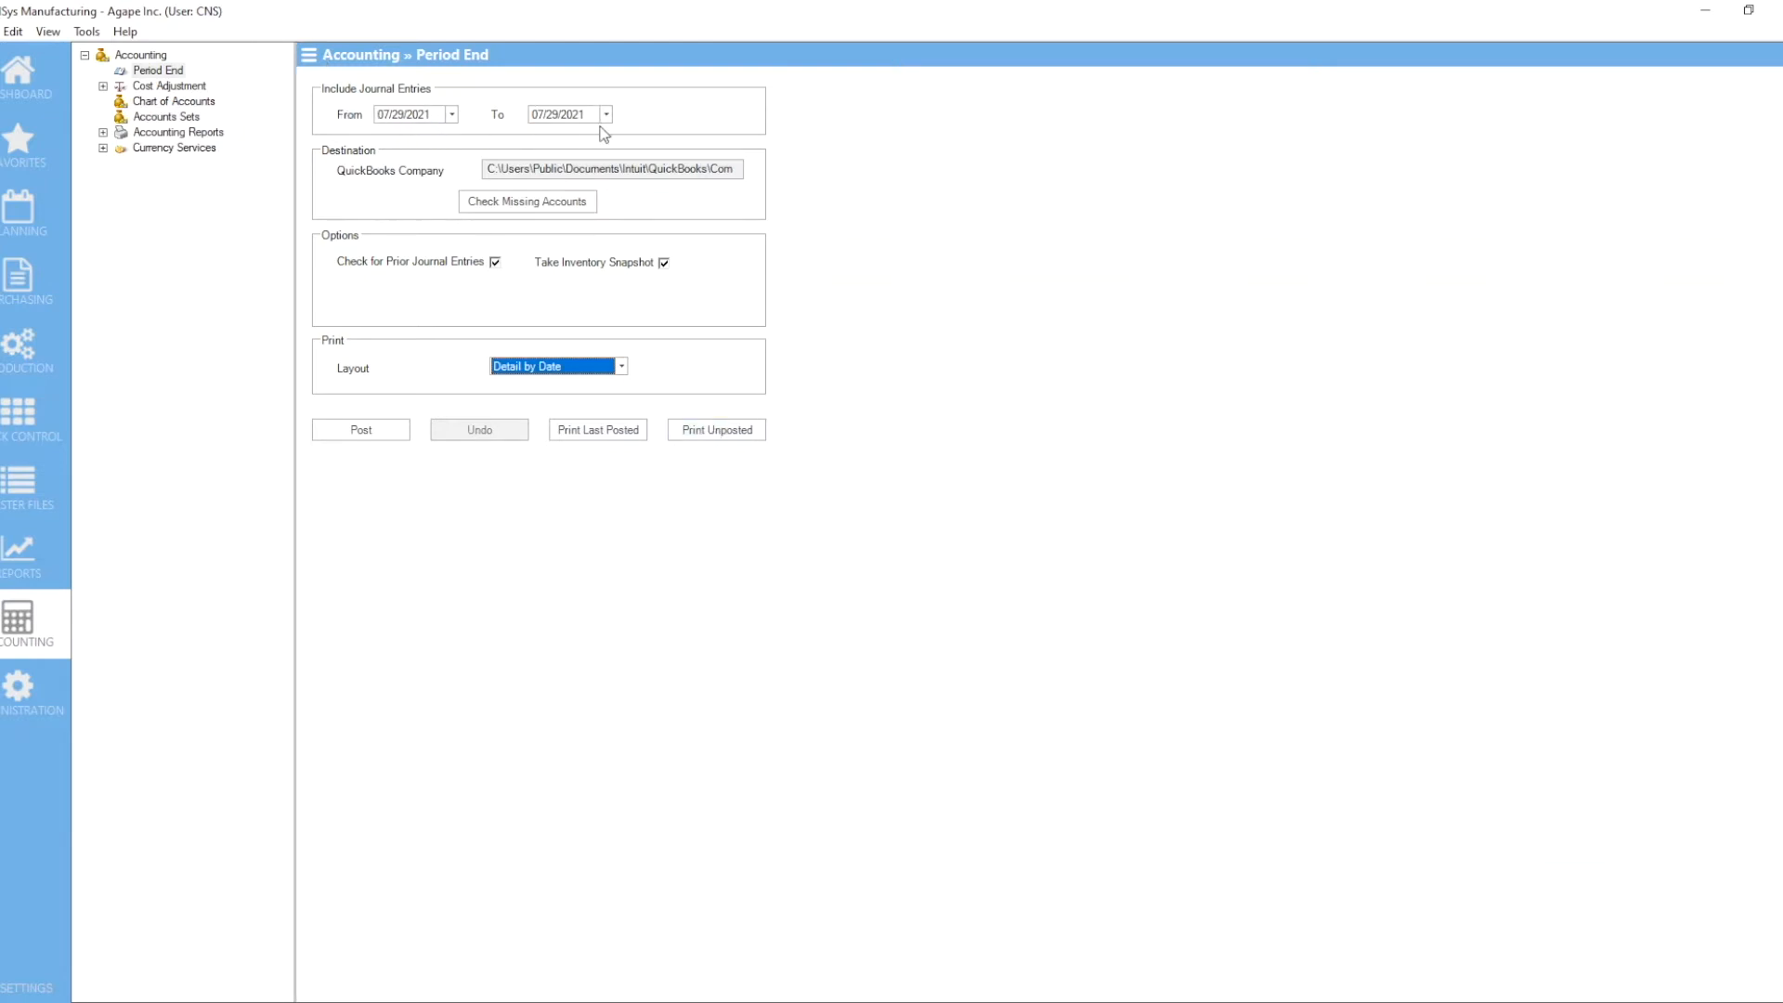
pyautogui.click(729, 437)
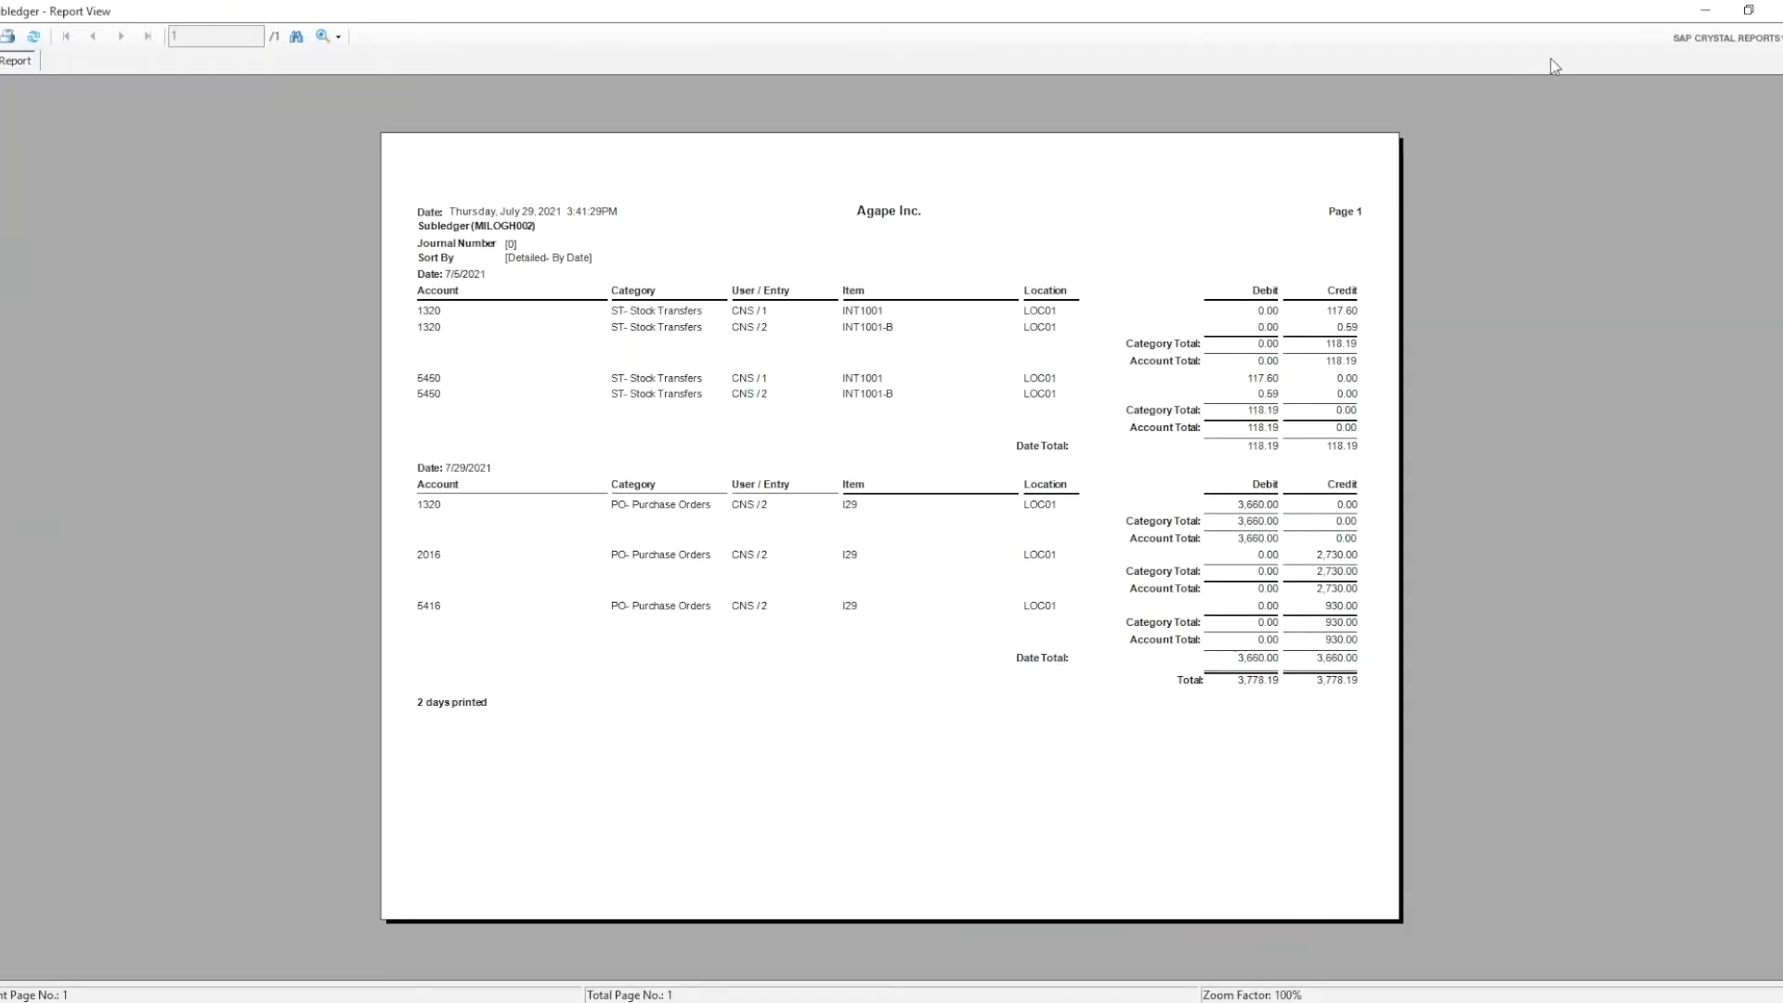
# Examine the entry dates in the detailed subledger report and close the report.
pyautogui.click(1748, 10)
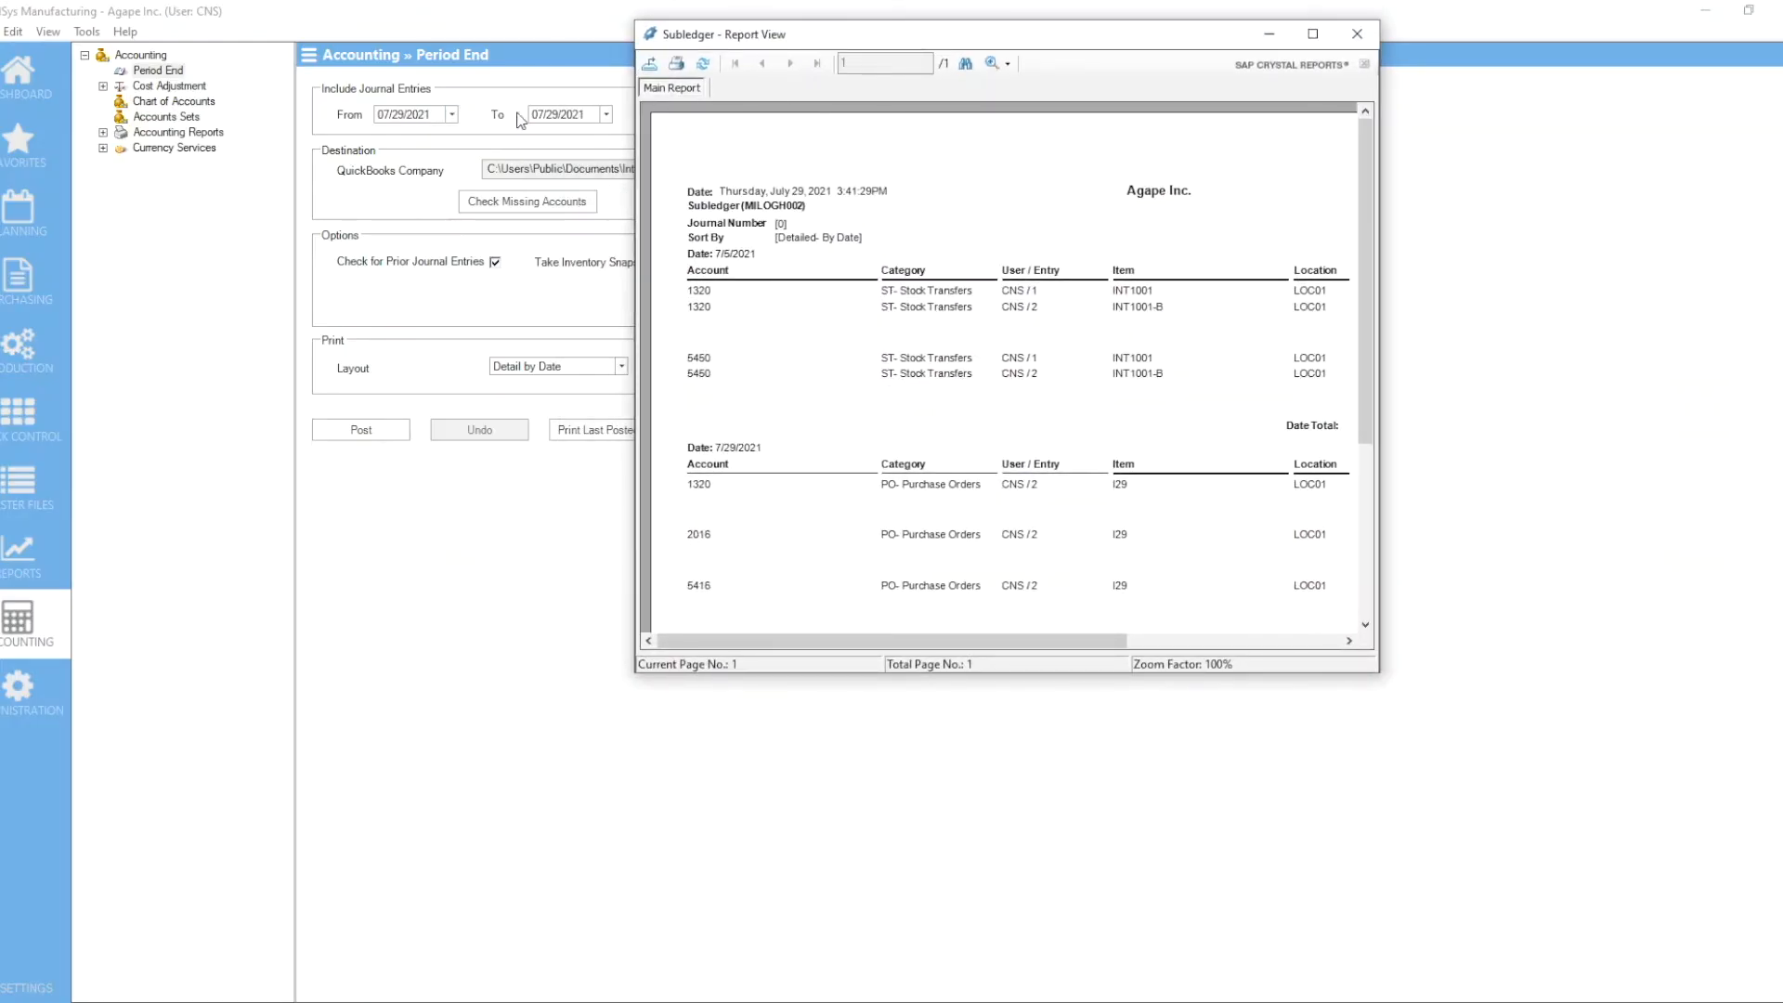
pyautogui.click(1312, 36)
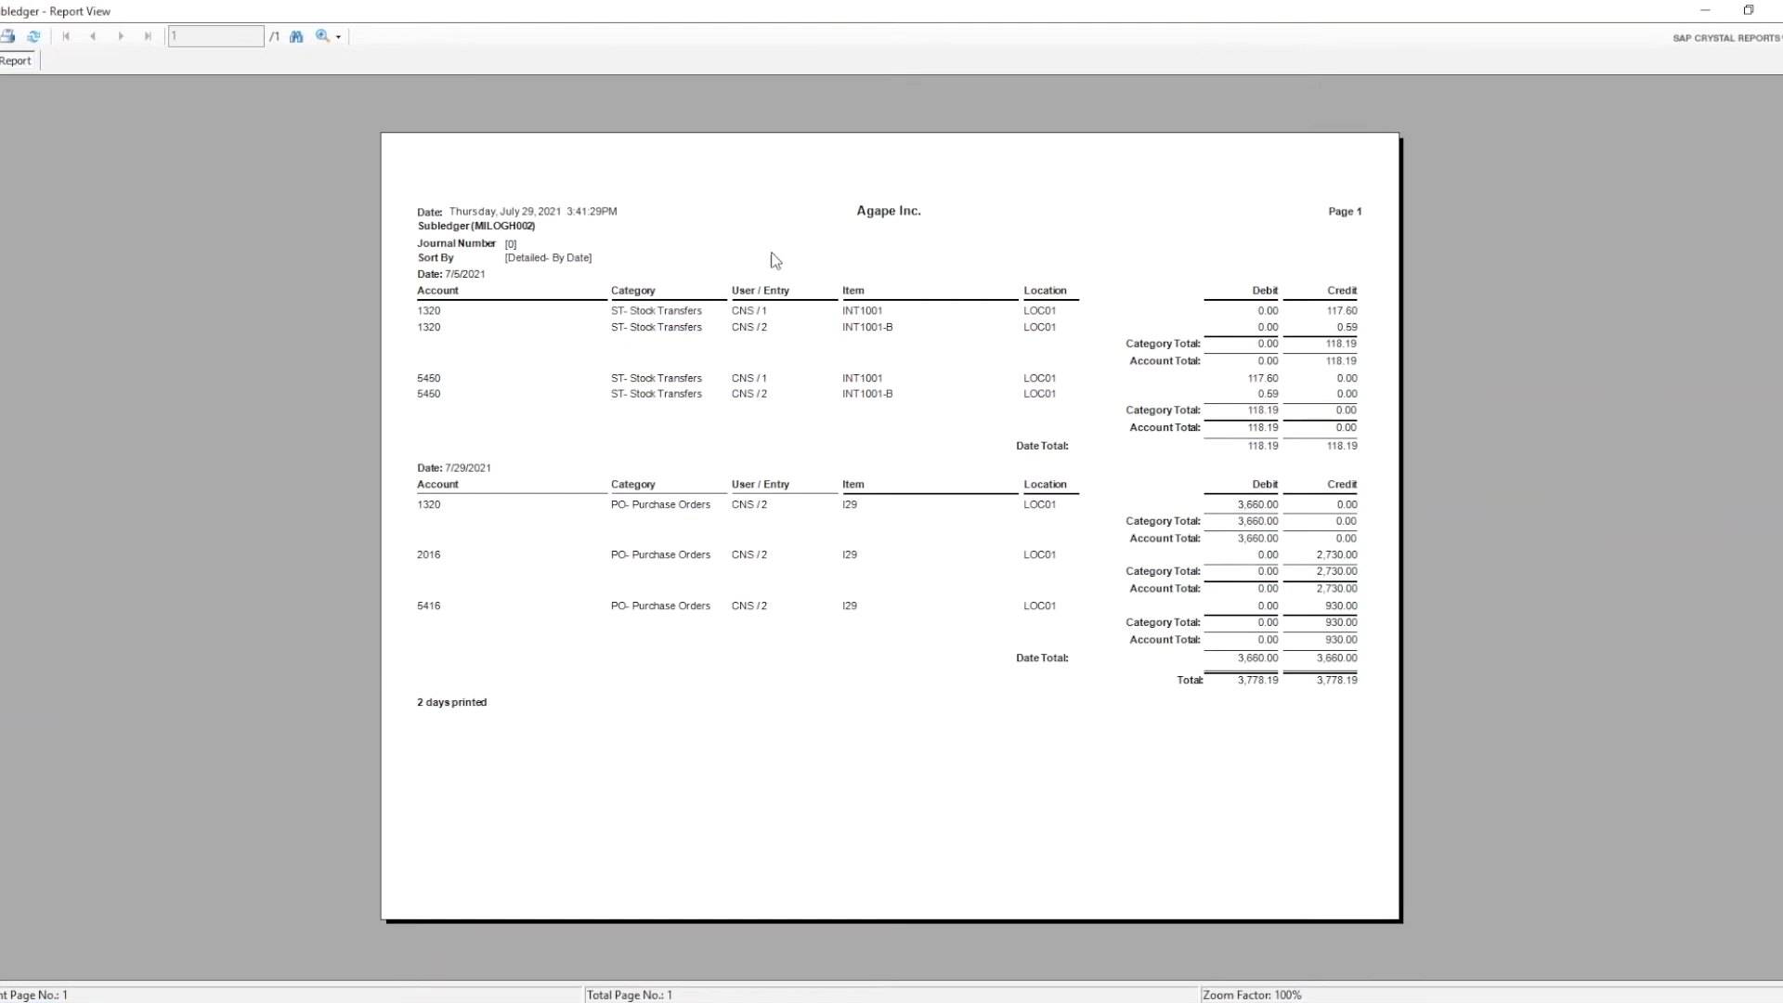
pyautogui.click(469, 278)
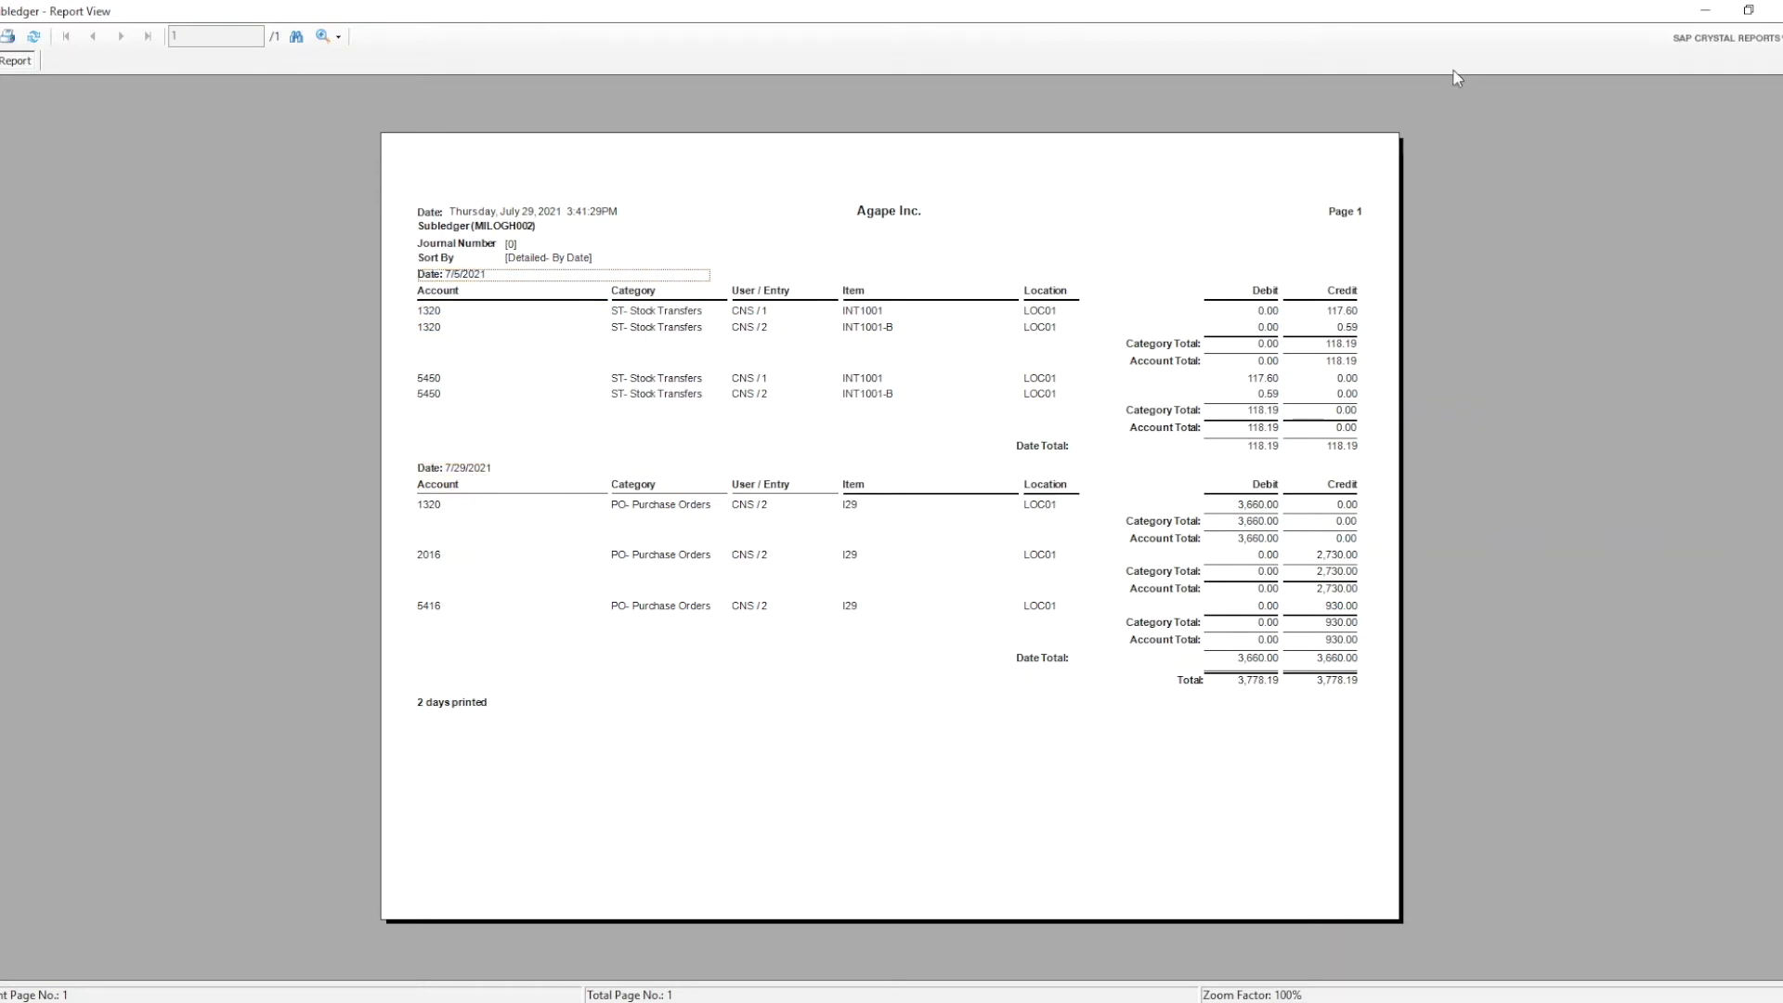
pyautogui.click(1777, 10)
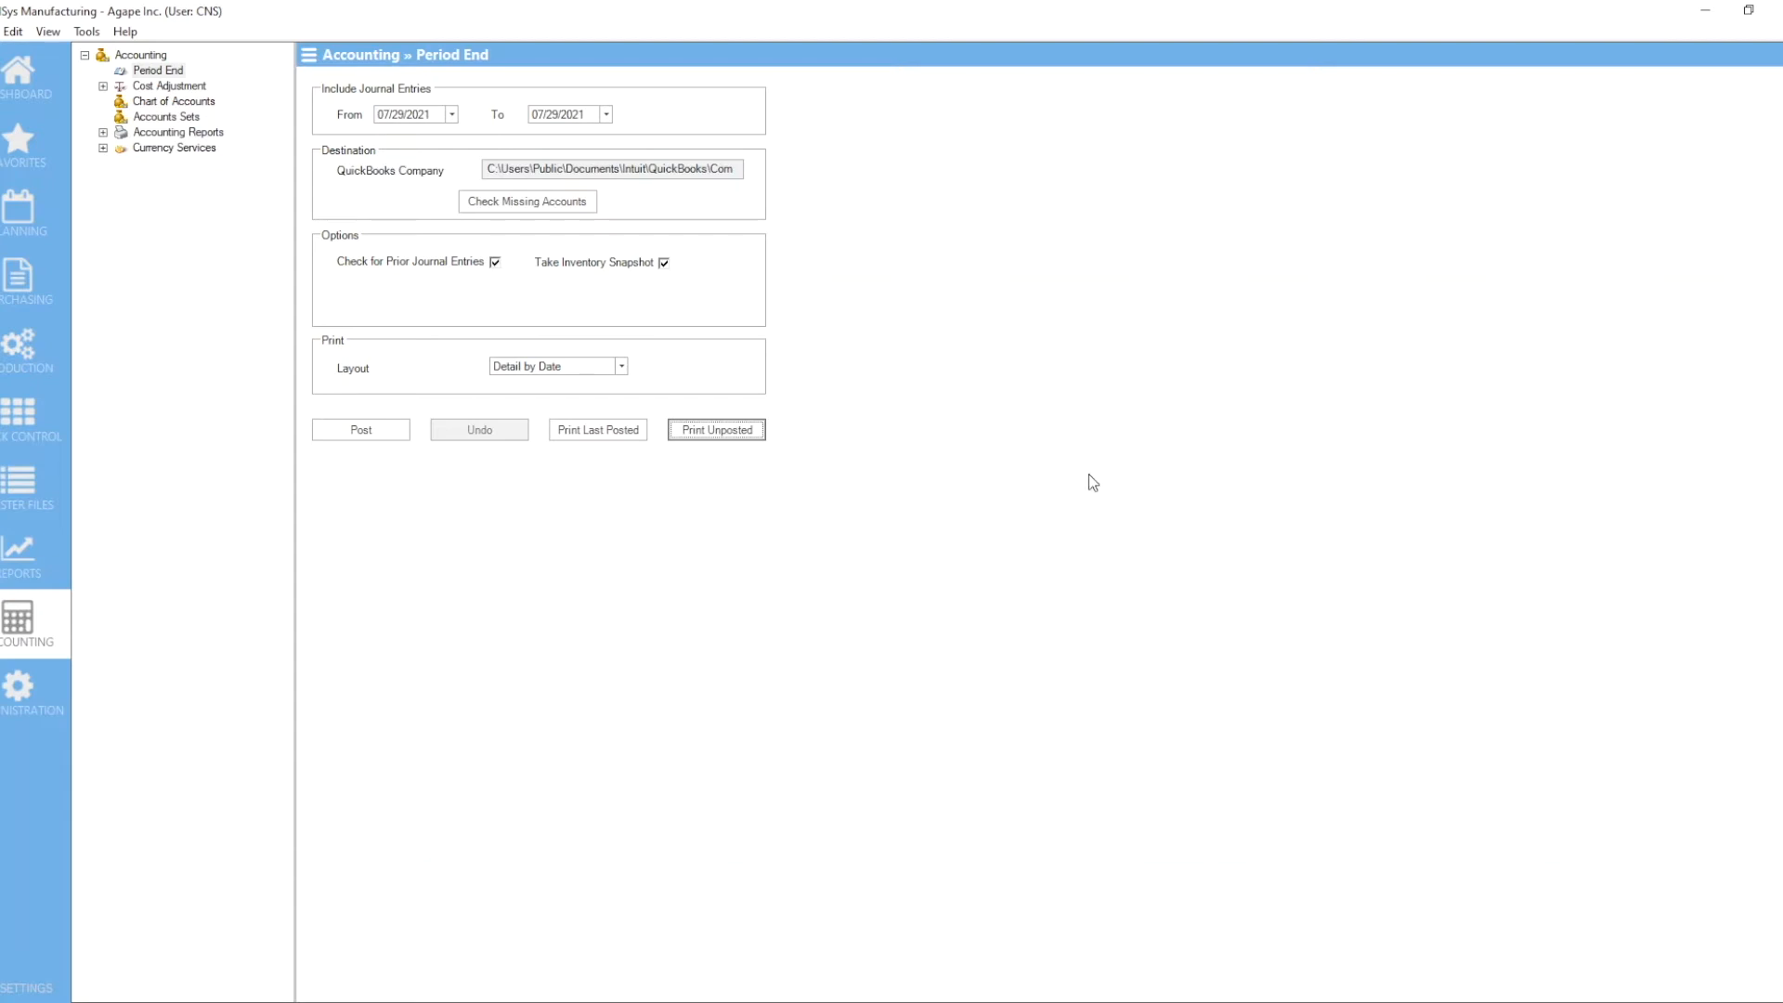
# Post journal entries from 07/12/2021 to 07/29/2021 without checking for prior journal entries and without creating a backup.
pyautogui.click(452, 115)
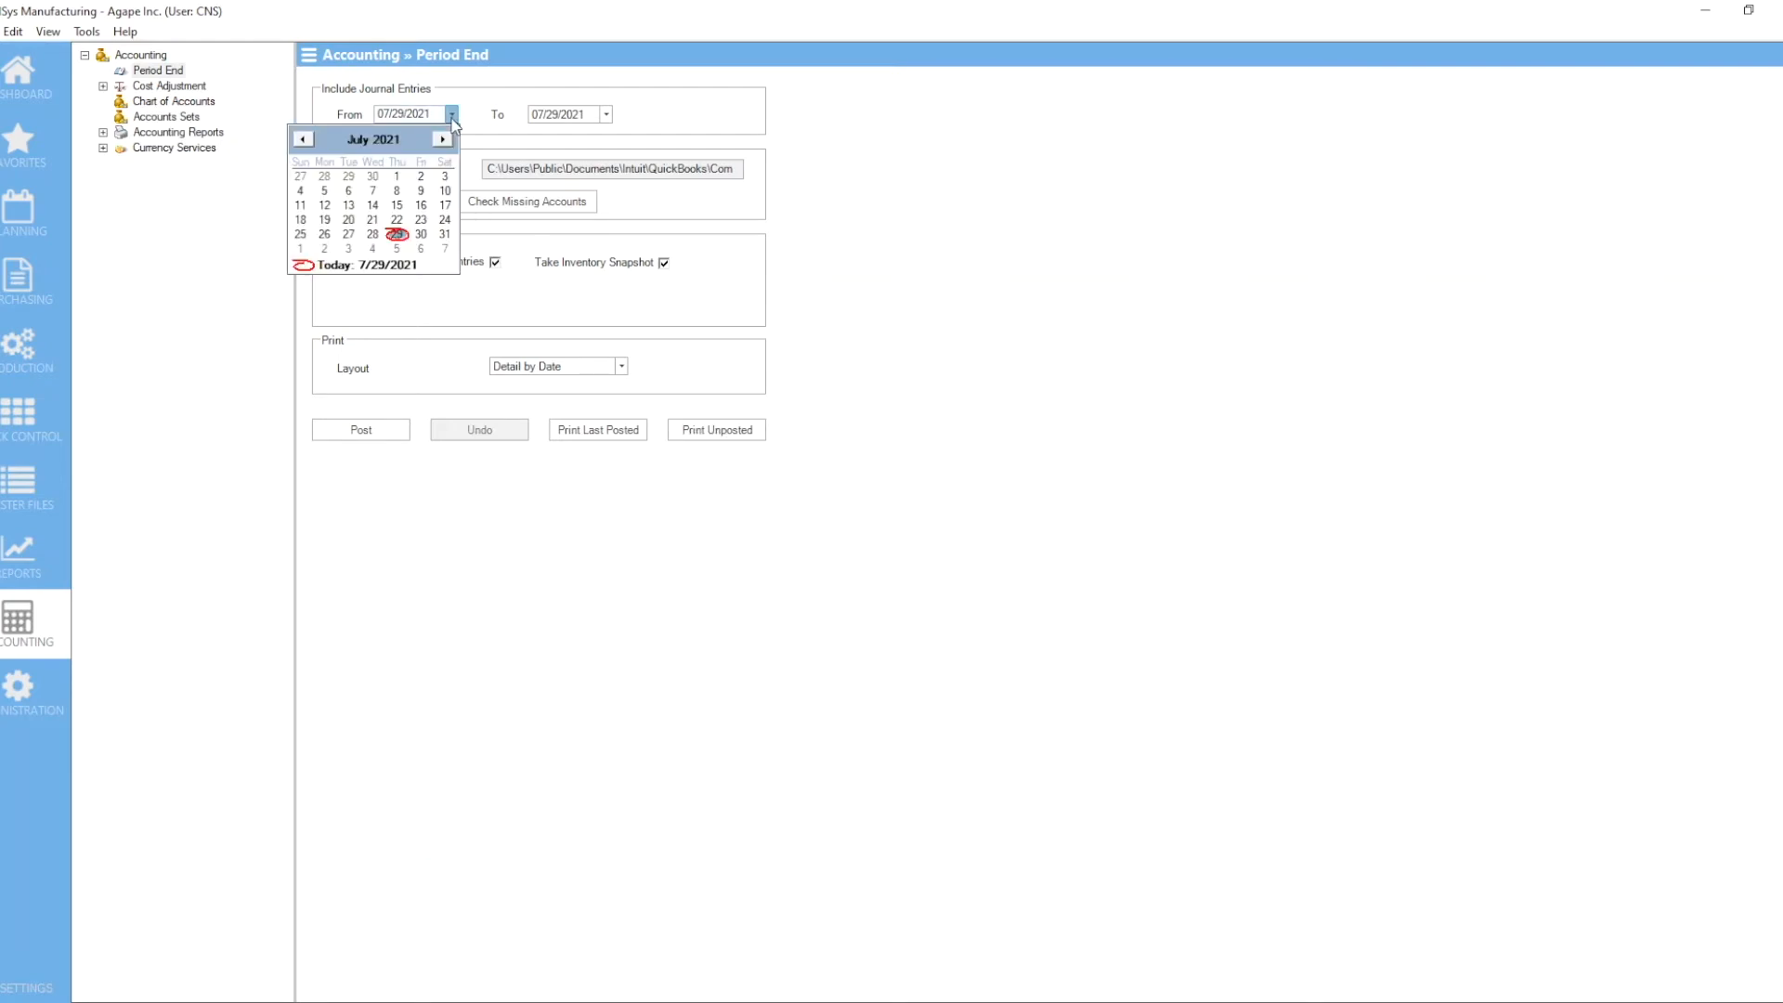
pyautogui.click(326, 205)
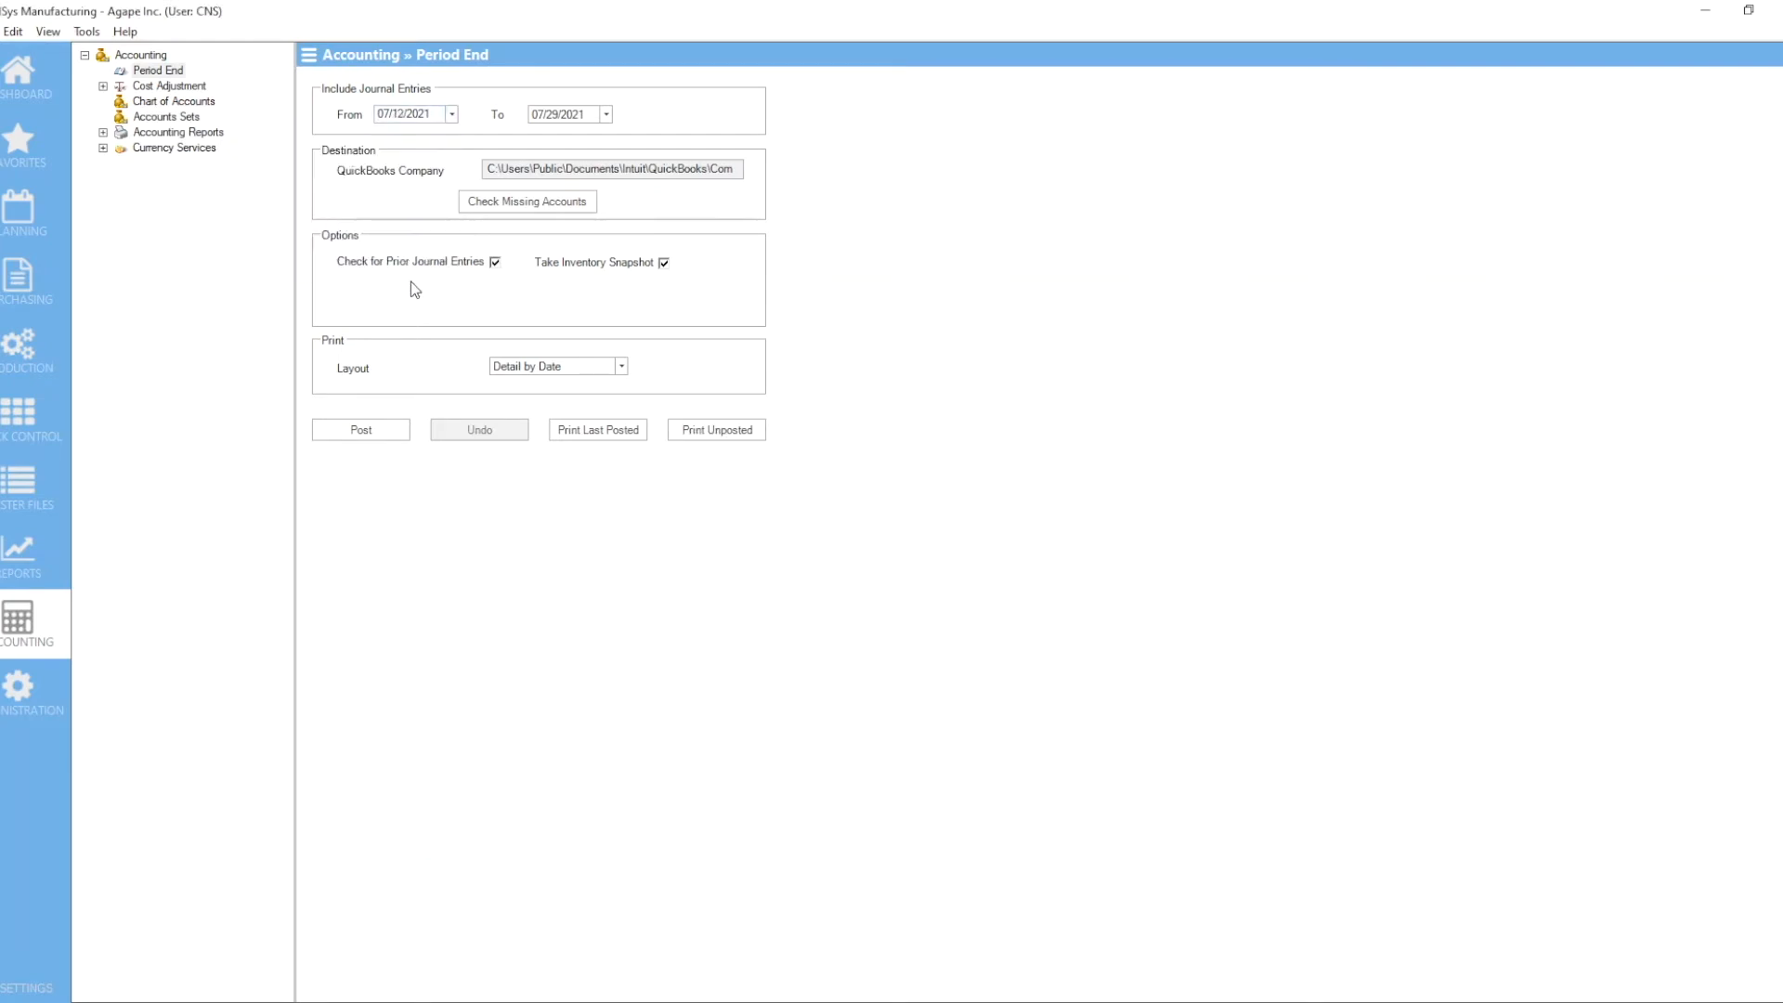
pyautogui.click(496, 262)
pyautogui.click(366, 427)
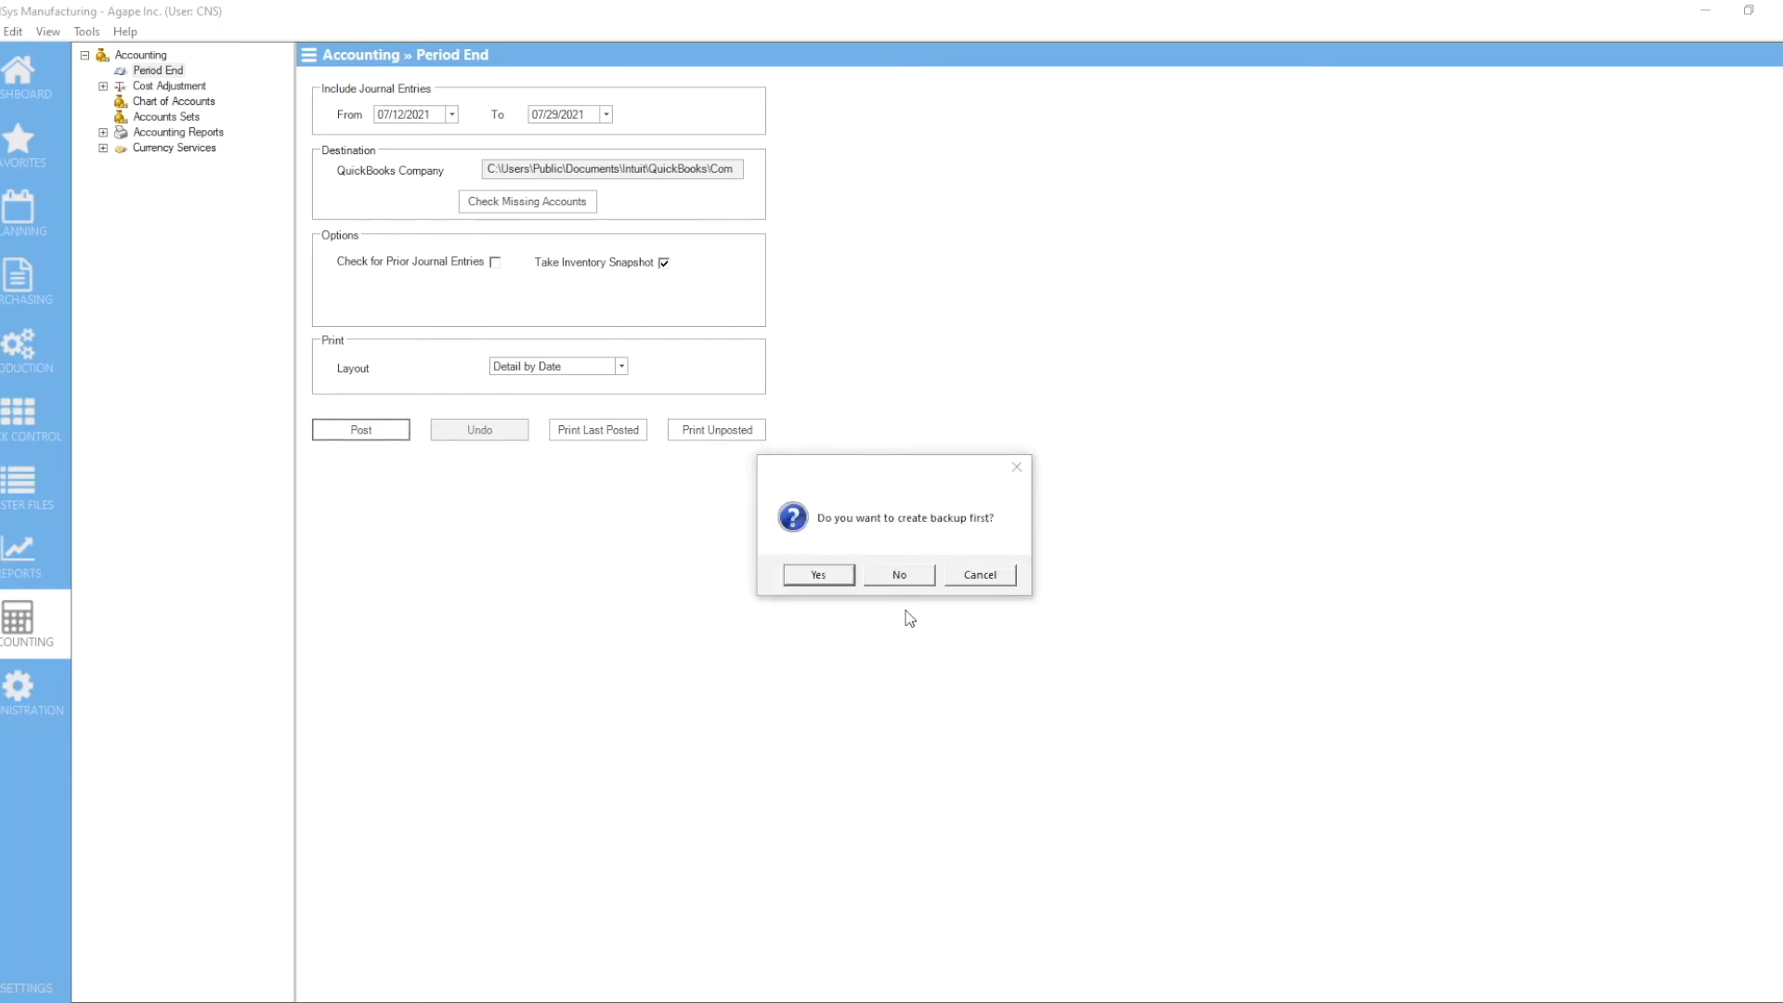
pyautogui.click(899, 577)
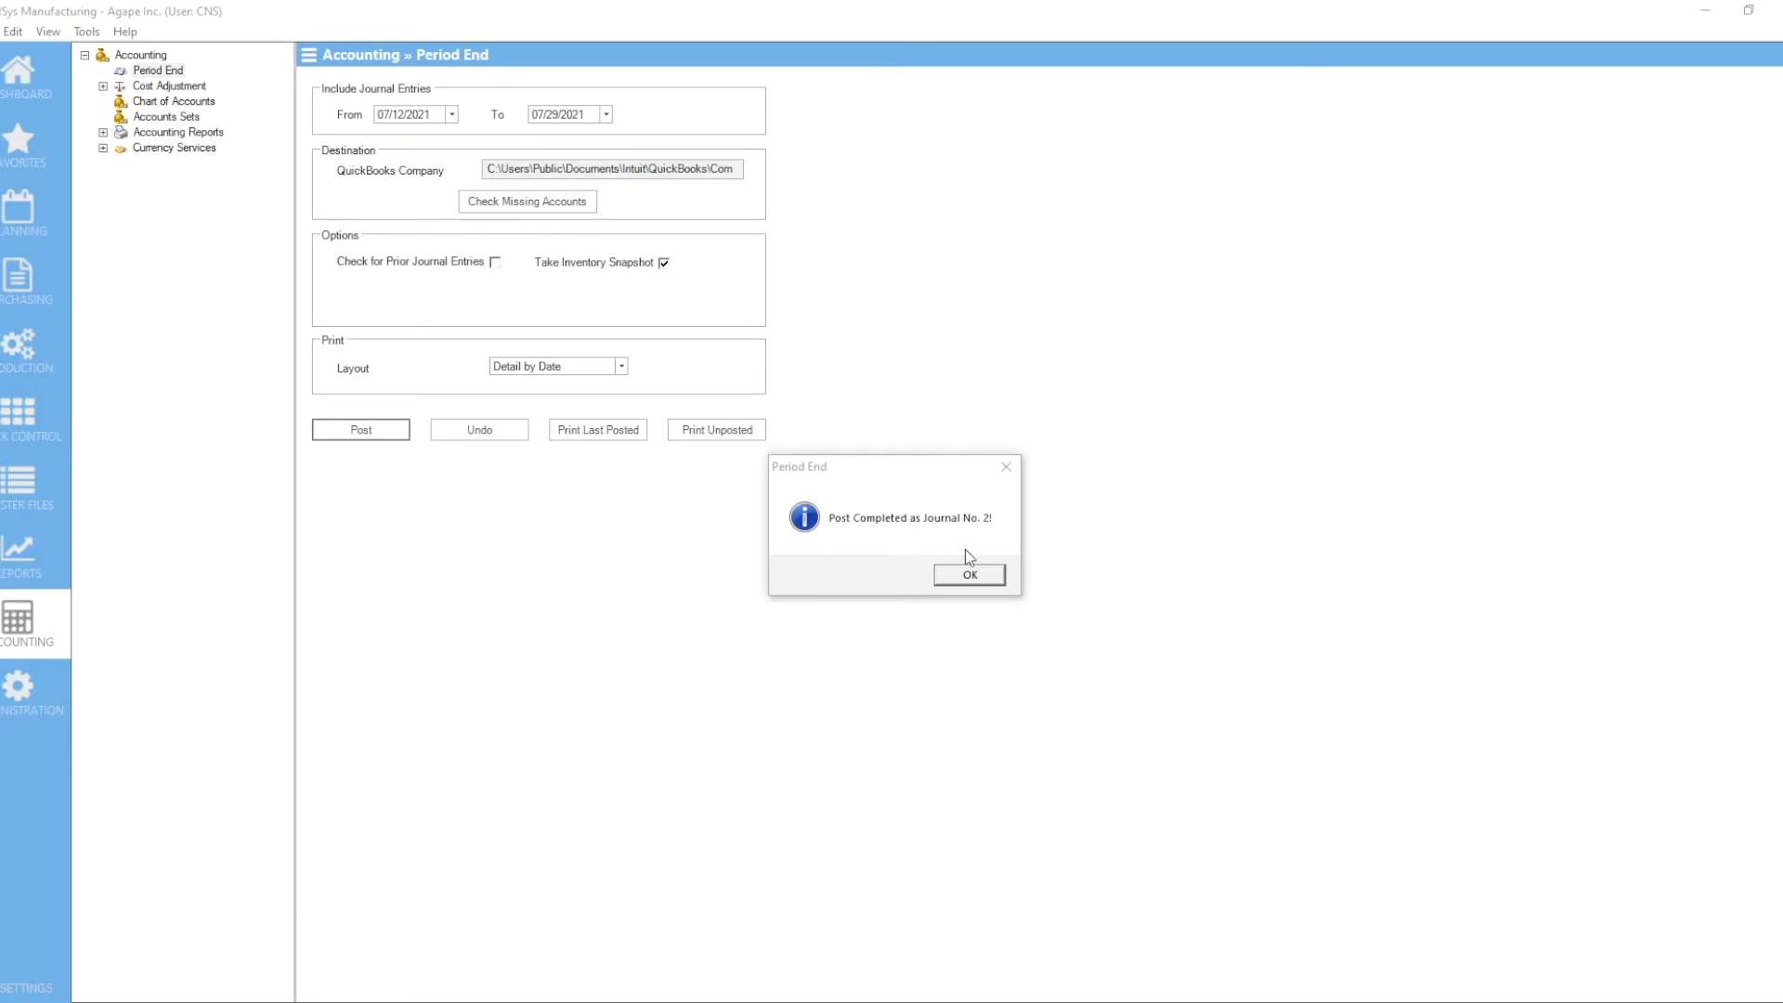
pyautogui.click(968, 583)
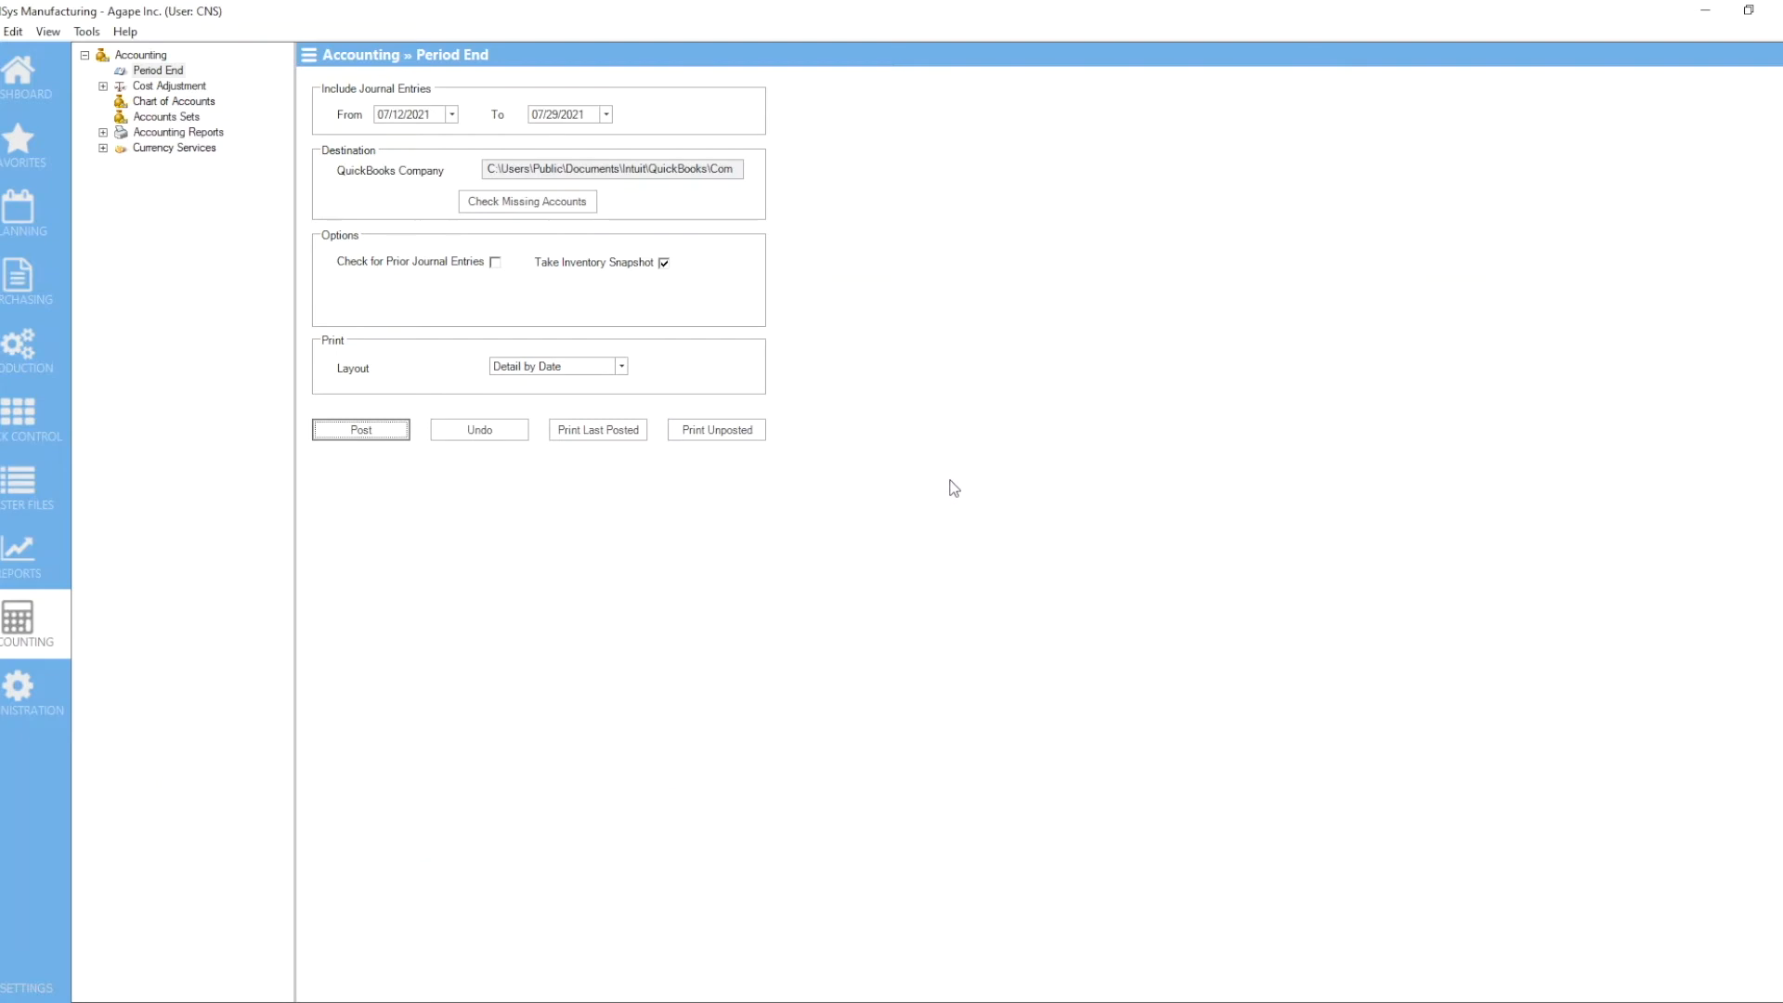
# Print the unposted journal entries using the Summary by Date layout and close the report after viewing it.
pyautogui.click(706, 436)
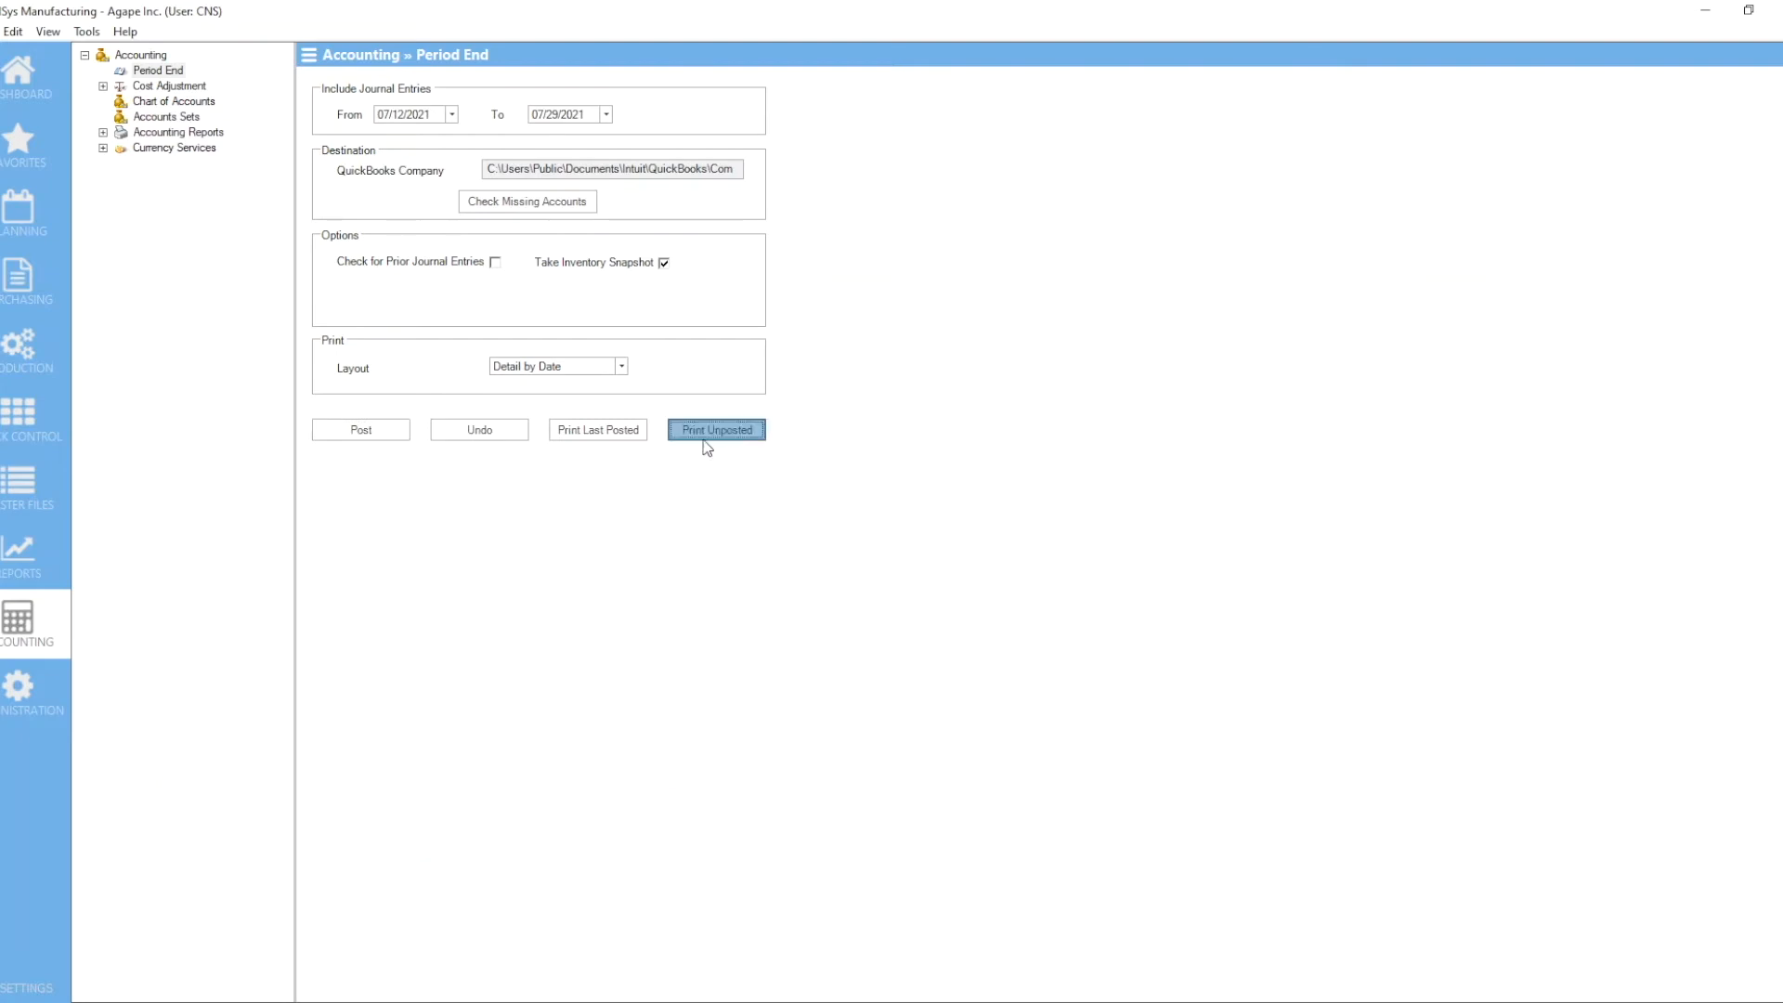
pyautogui.click(599, 370)
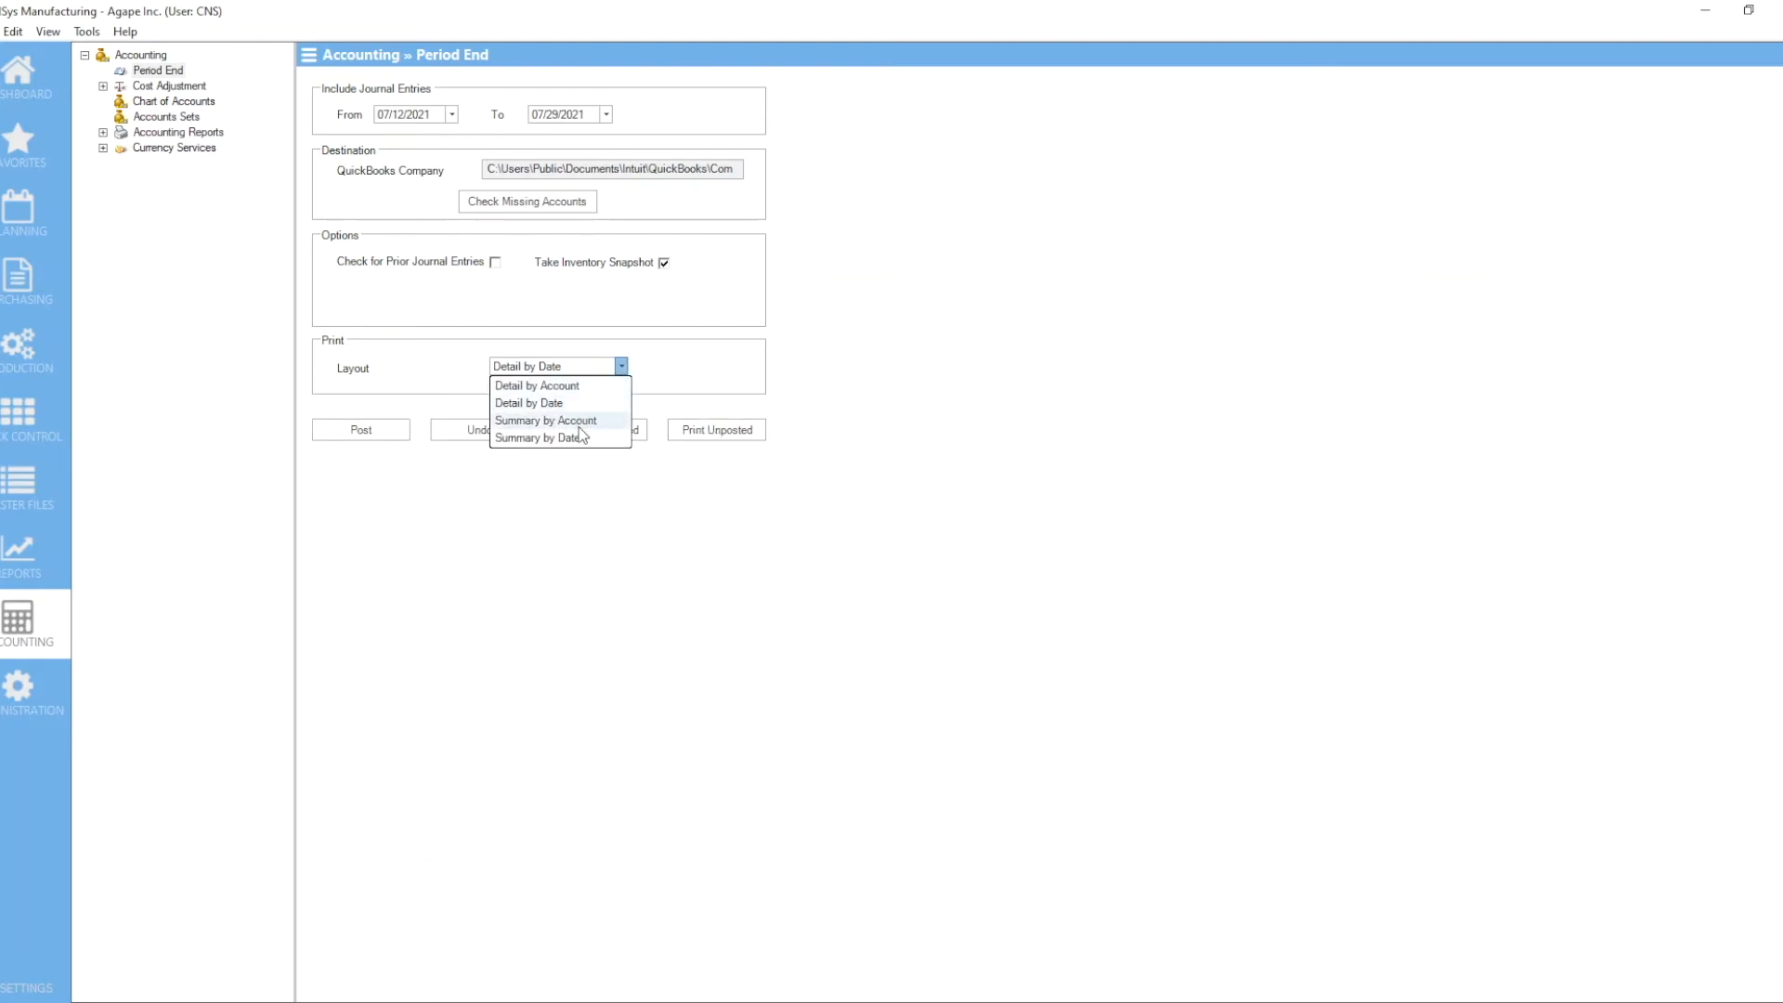
pyautogui.click(571, 437)
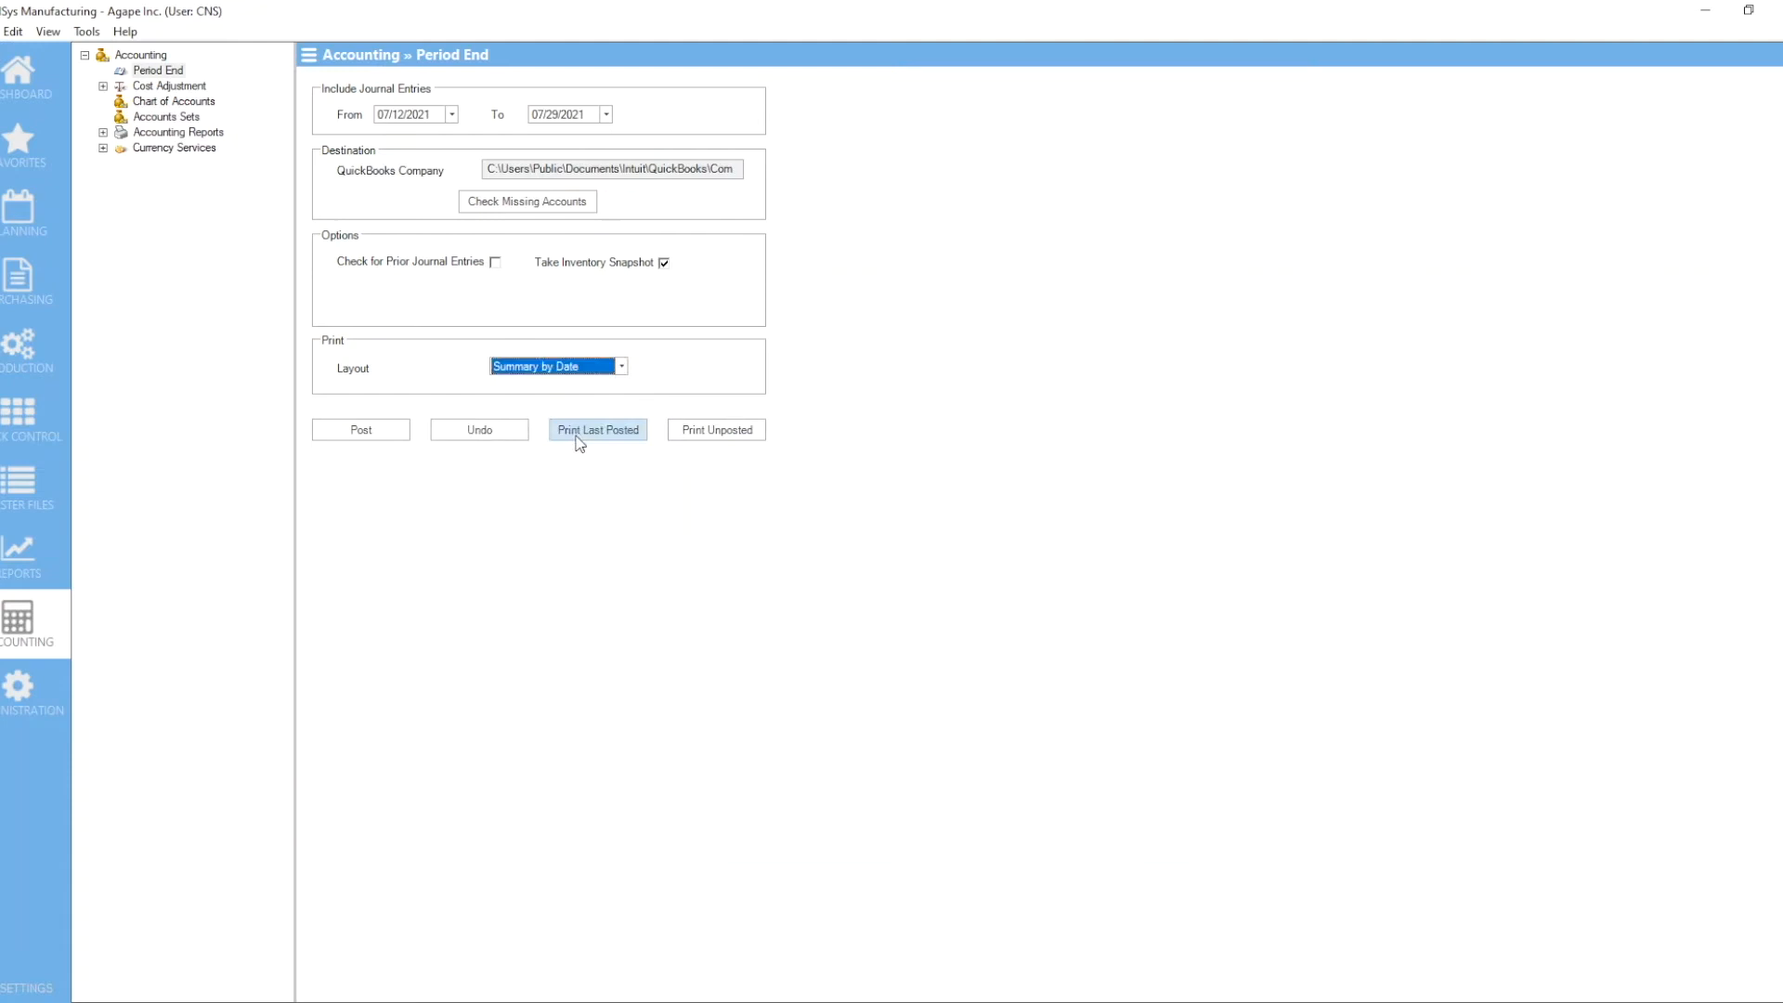
pyautogui.click(555, 370)
pyautogui.click(717, 424)
pyautogui.click(717, 427)
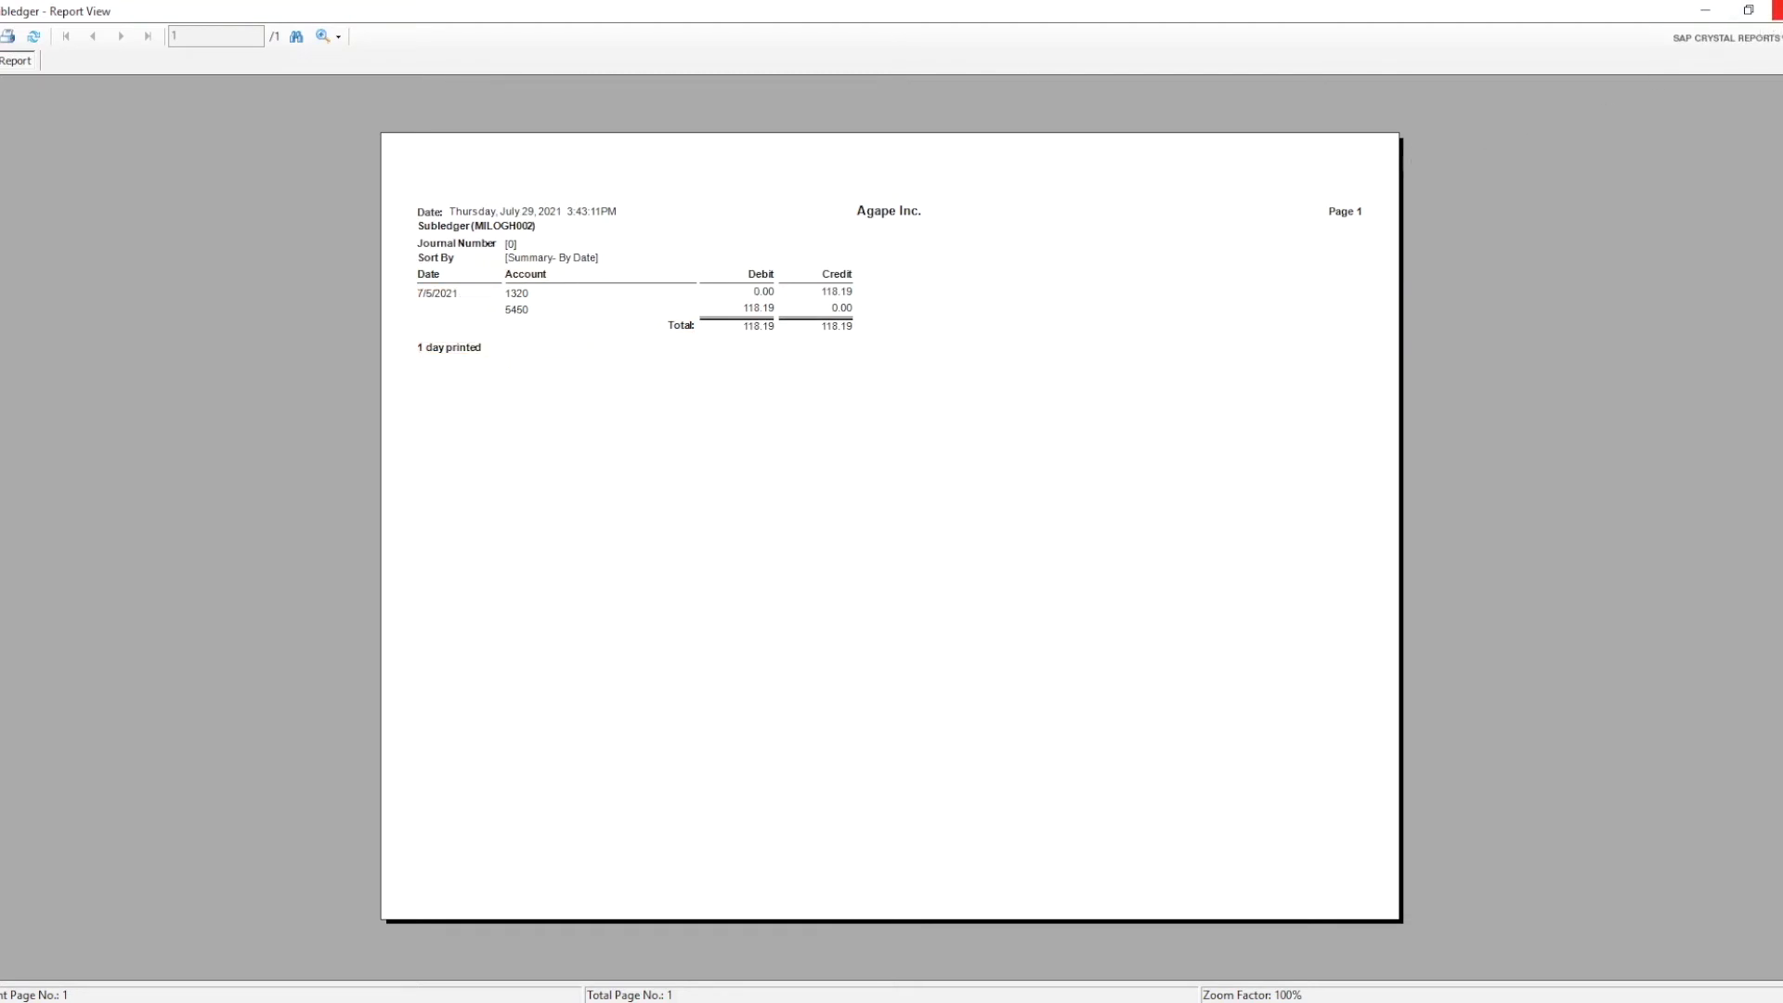
pyautogui.click(1776, 10)
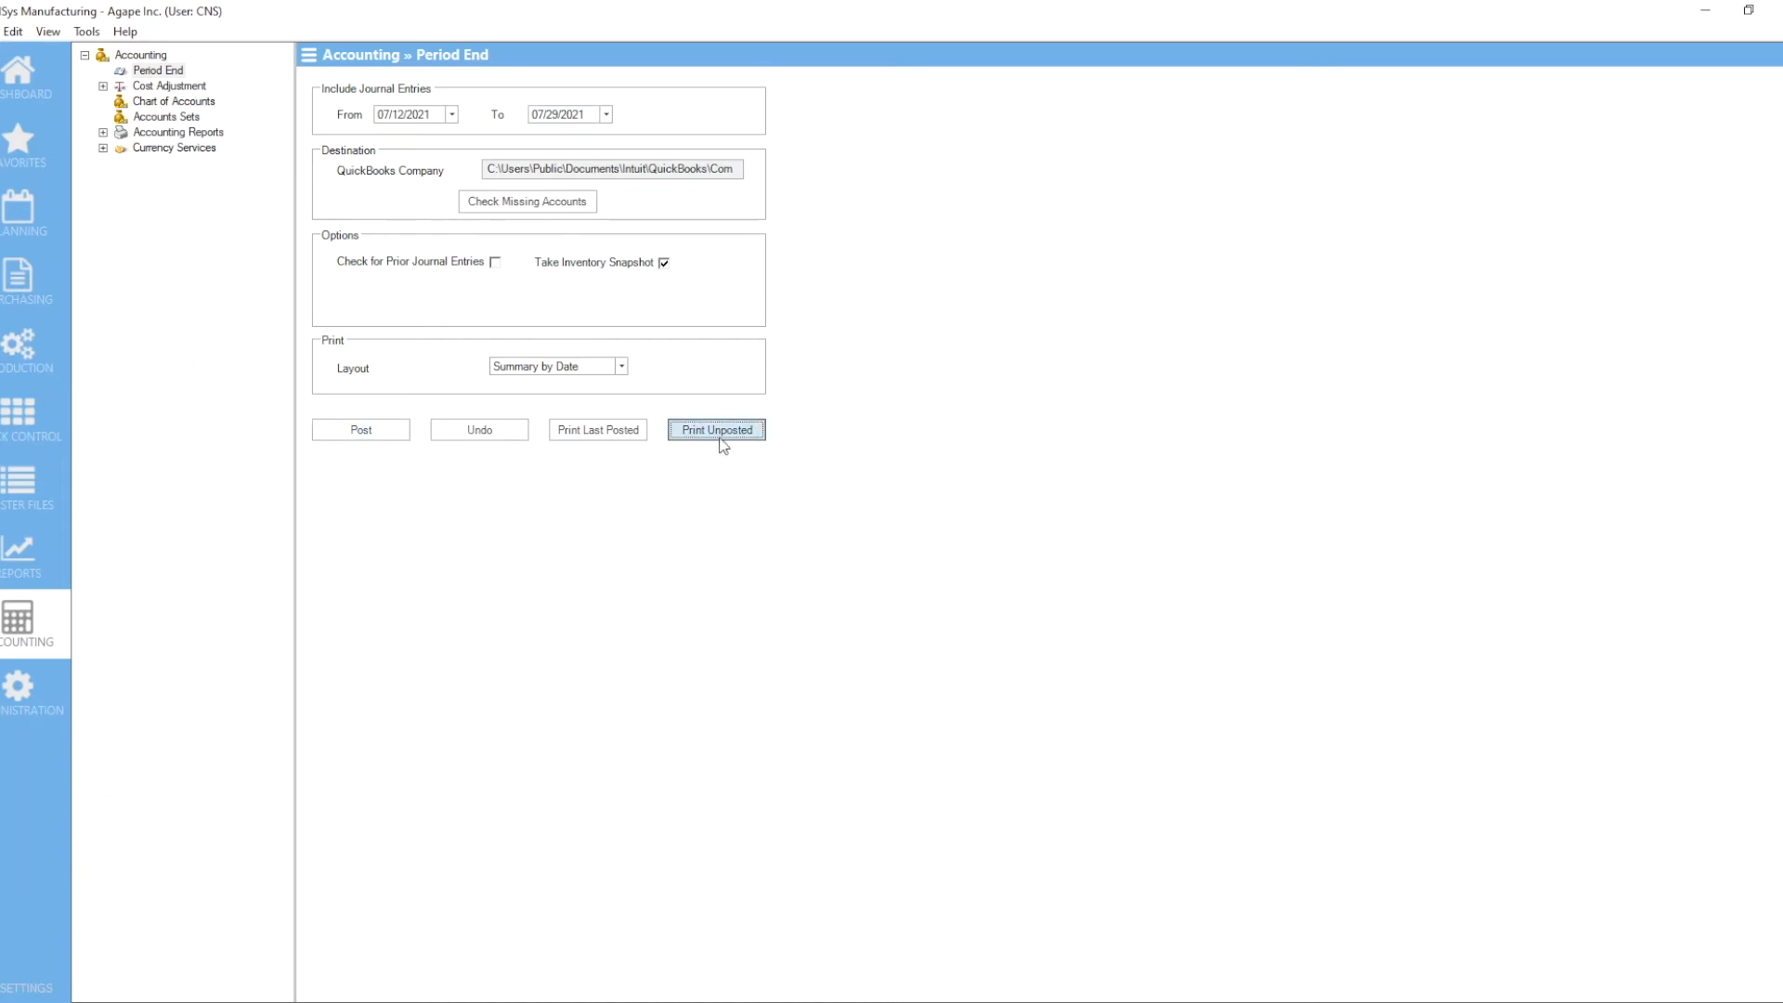
# Review the last posted journal and the remaining unposted entries in summary reports, closing each one.
pyautogui.click(586, 437)
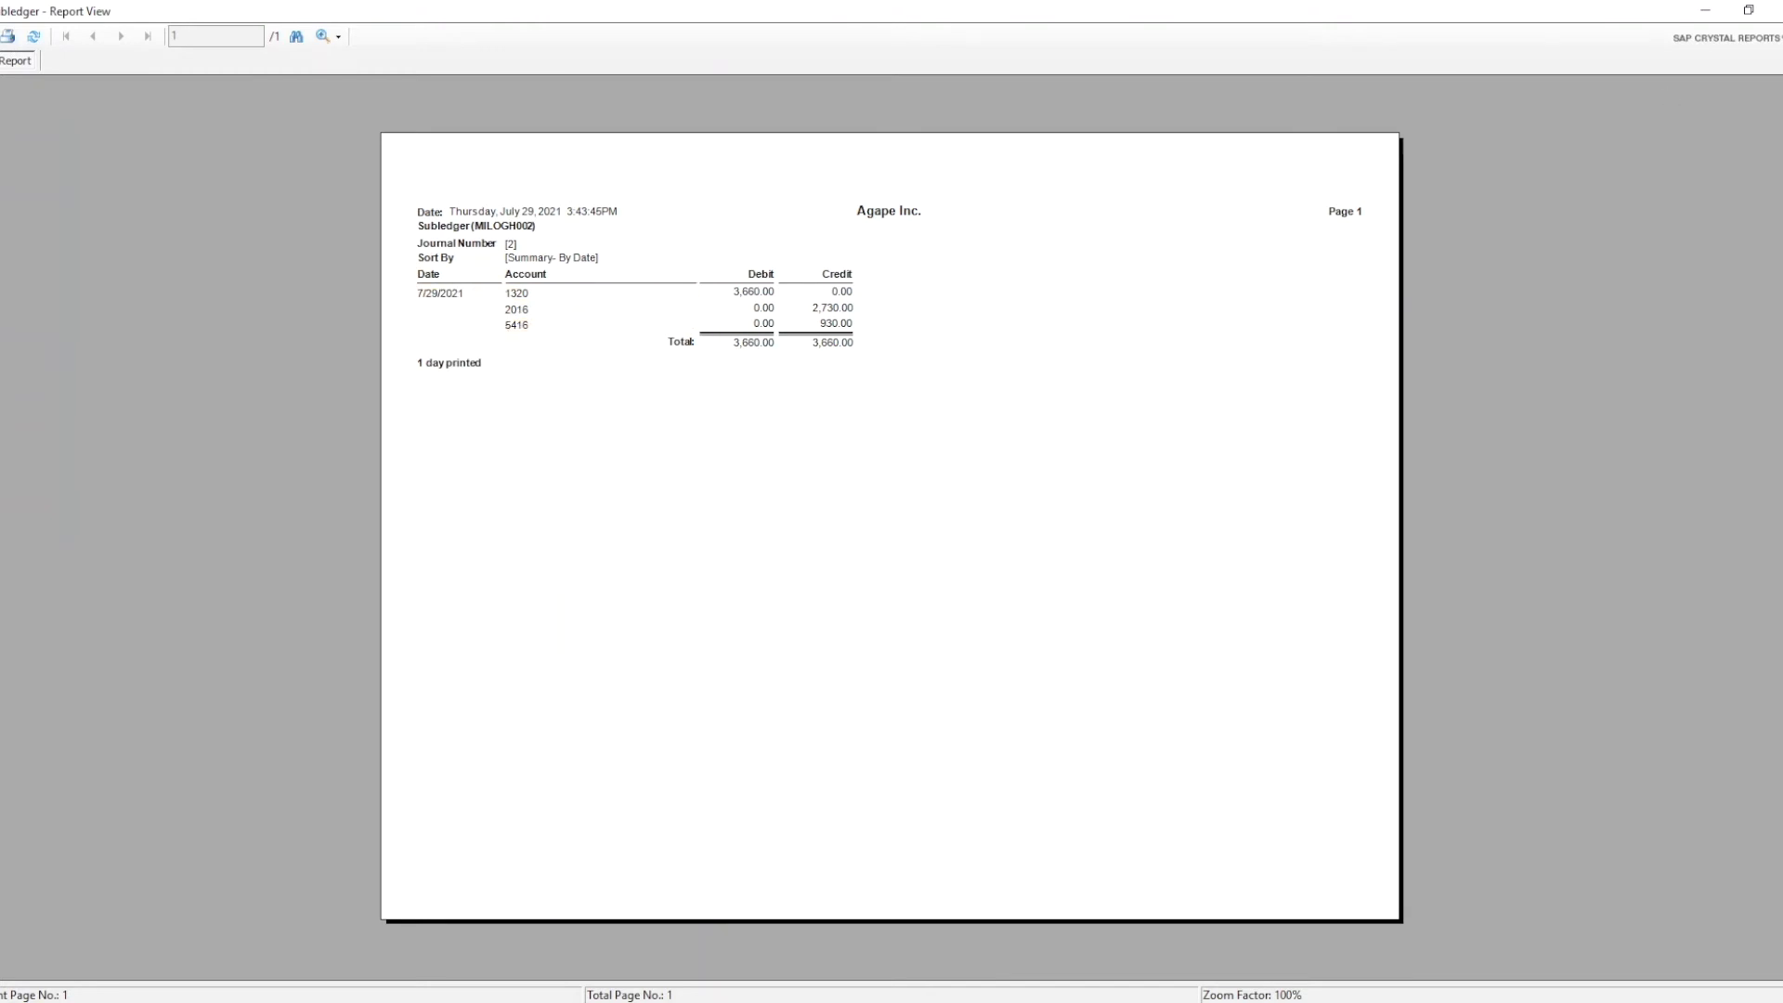
pyautogui.click(1780, 10)
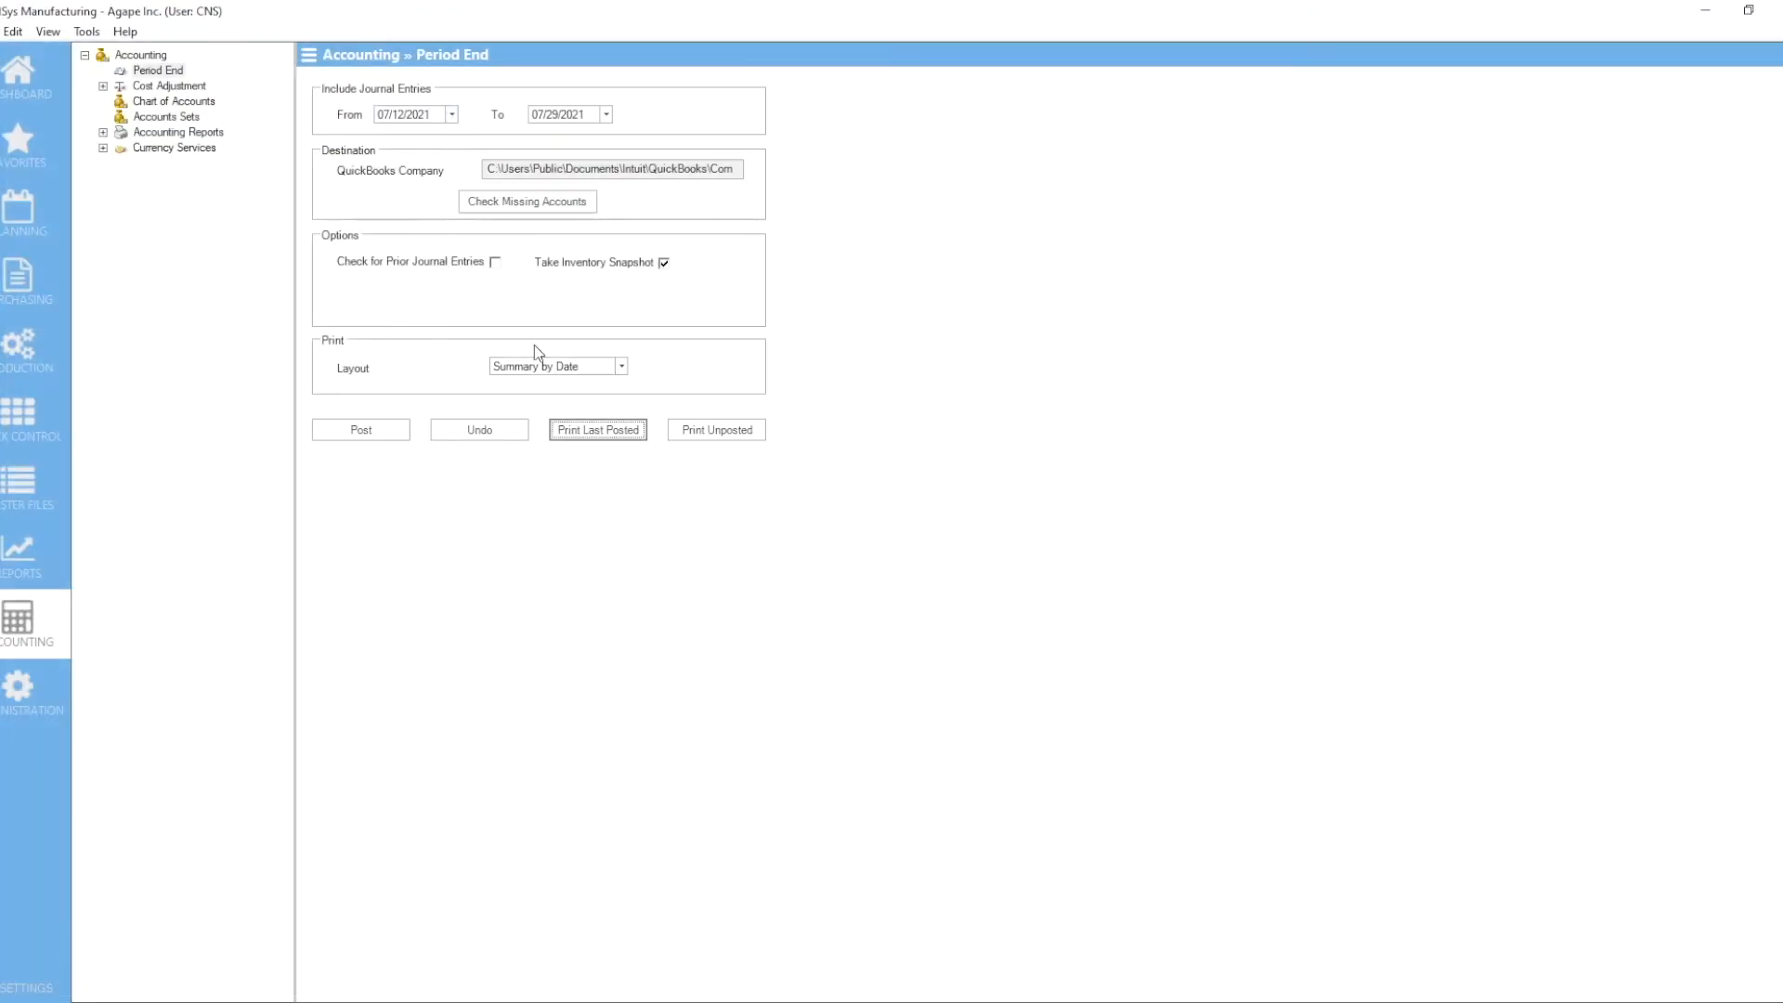
pyautogui.click(698, 434)
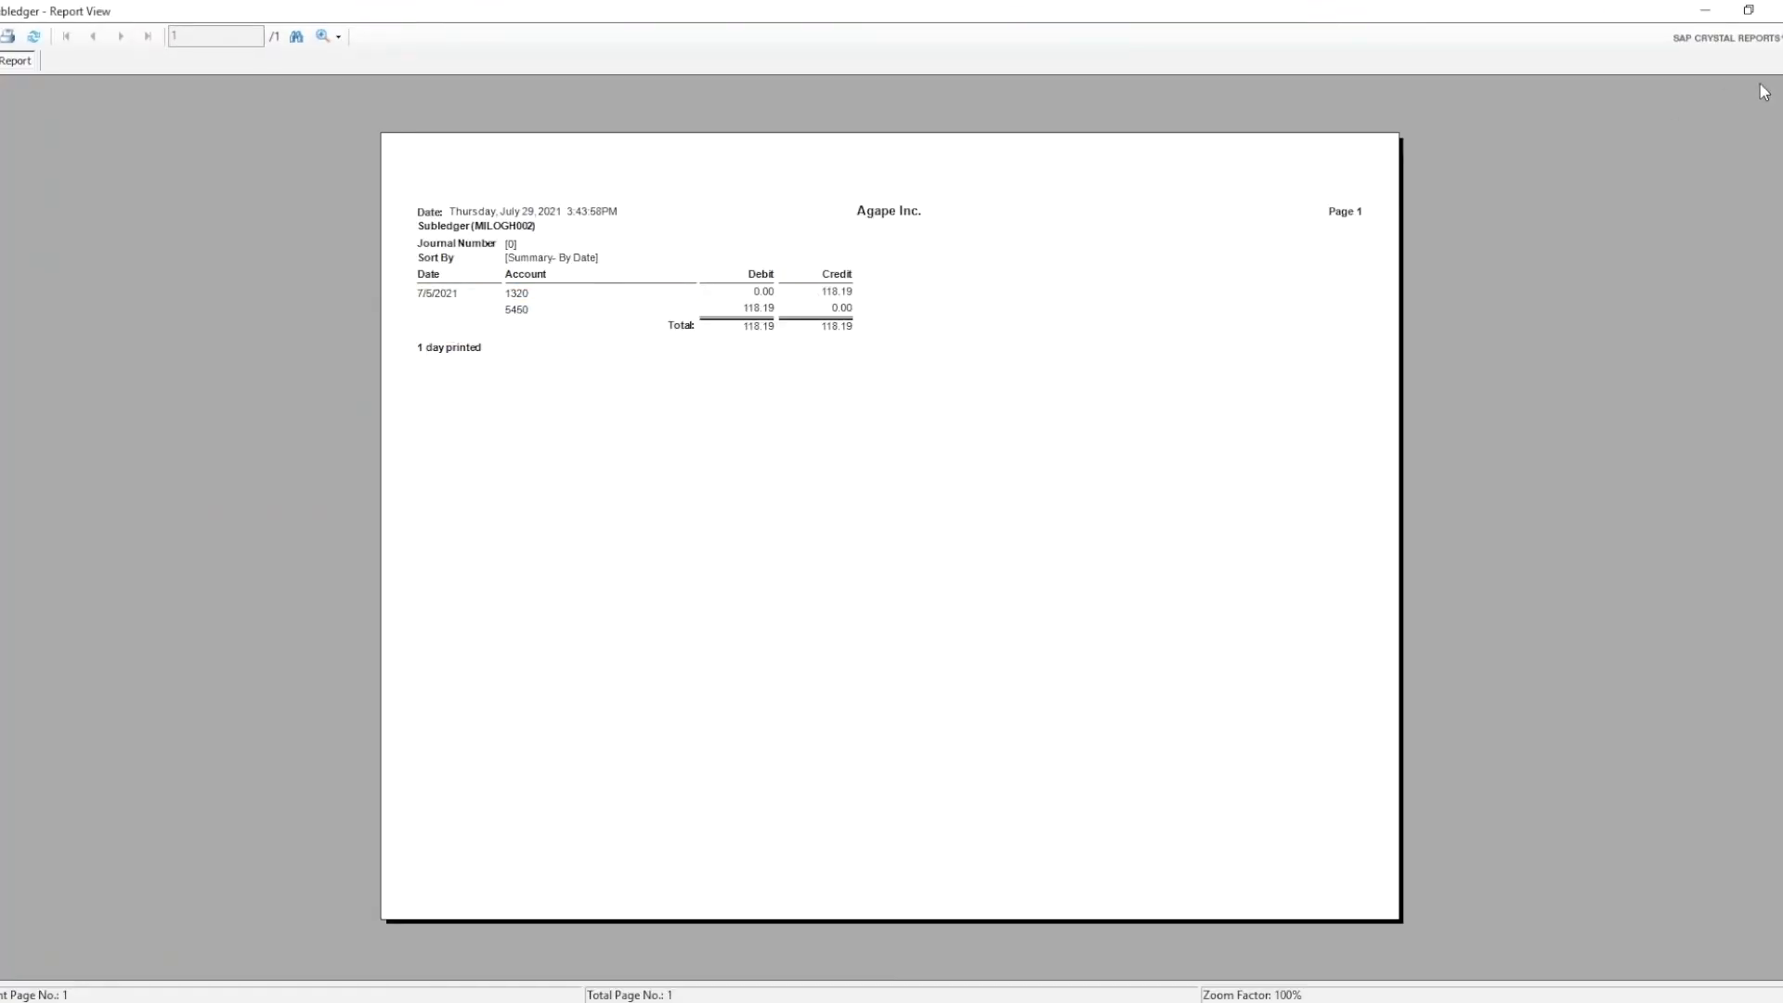
pyautogui.click(1776, 10)
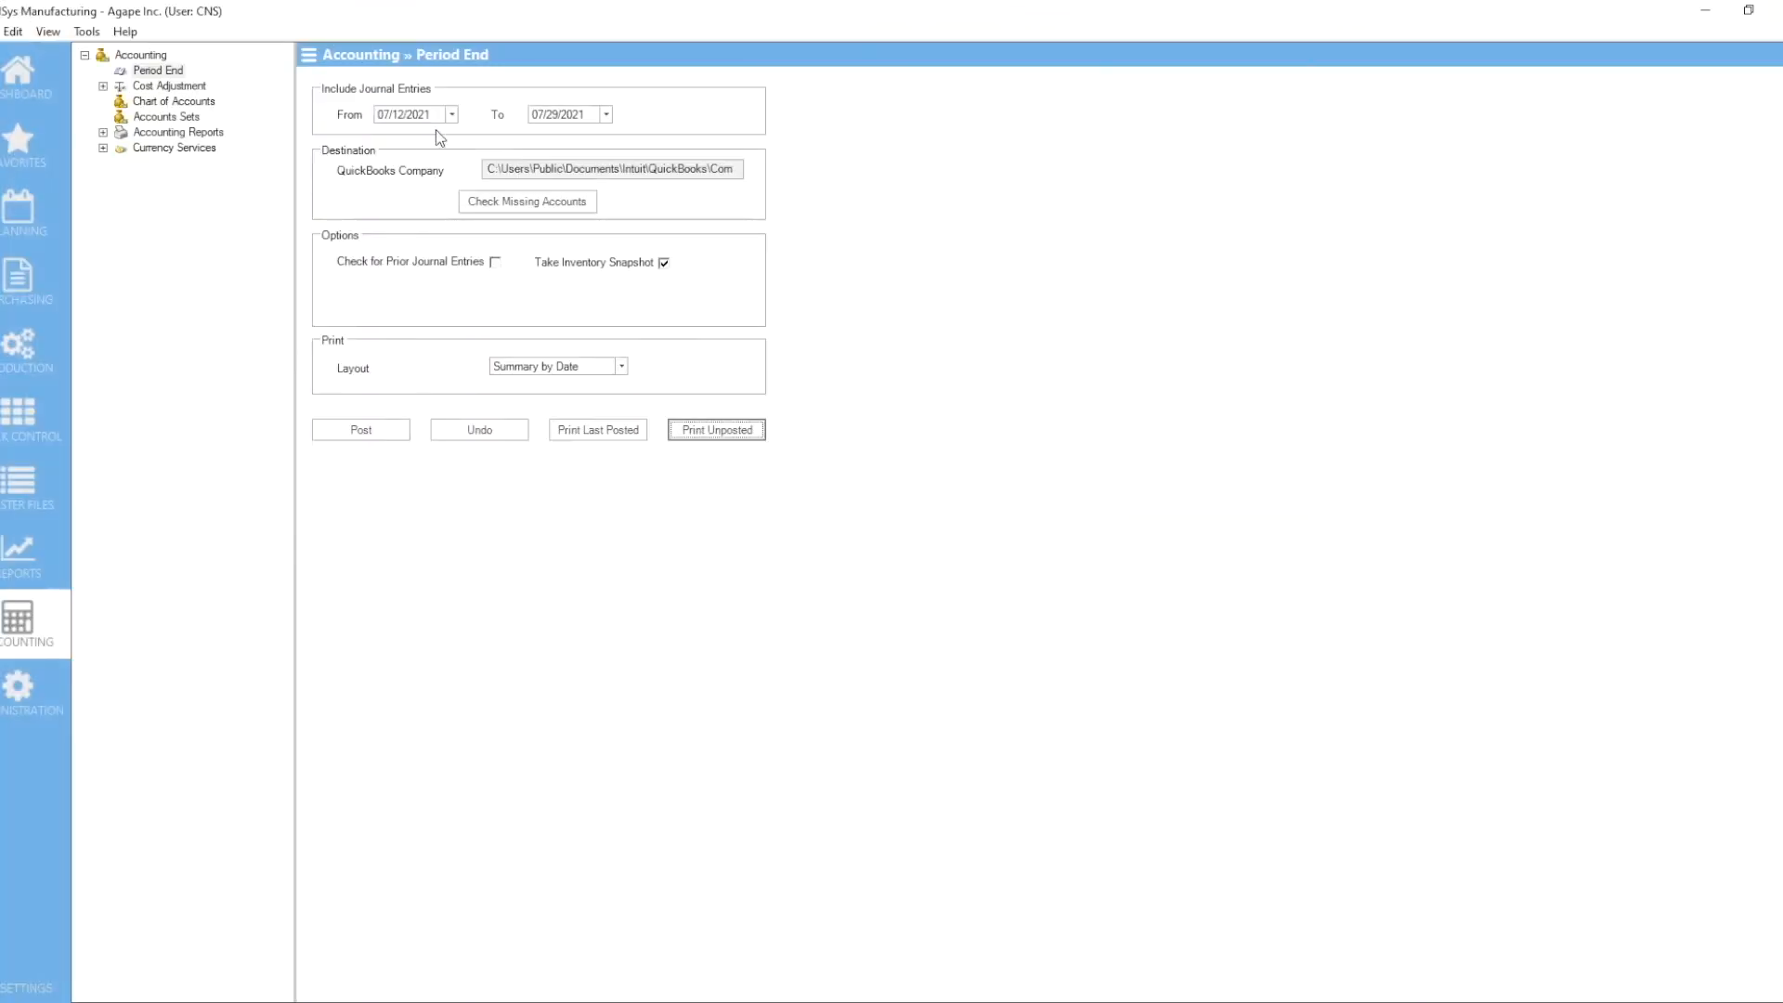
# Enable Check for Prior Journal Entries and post the same date range again without creating a backup.
pyautogui.click(452, 114)
pyautogui.click(452, 114)
pyautogui.click(495, 262)
pyautogui.click(382, 430)
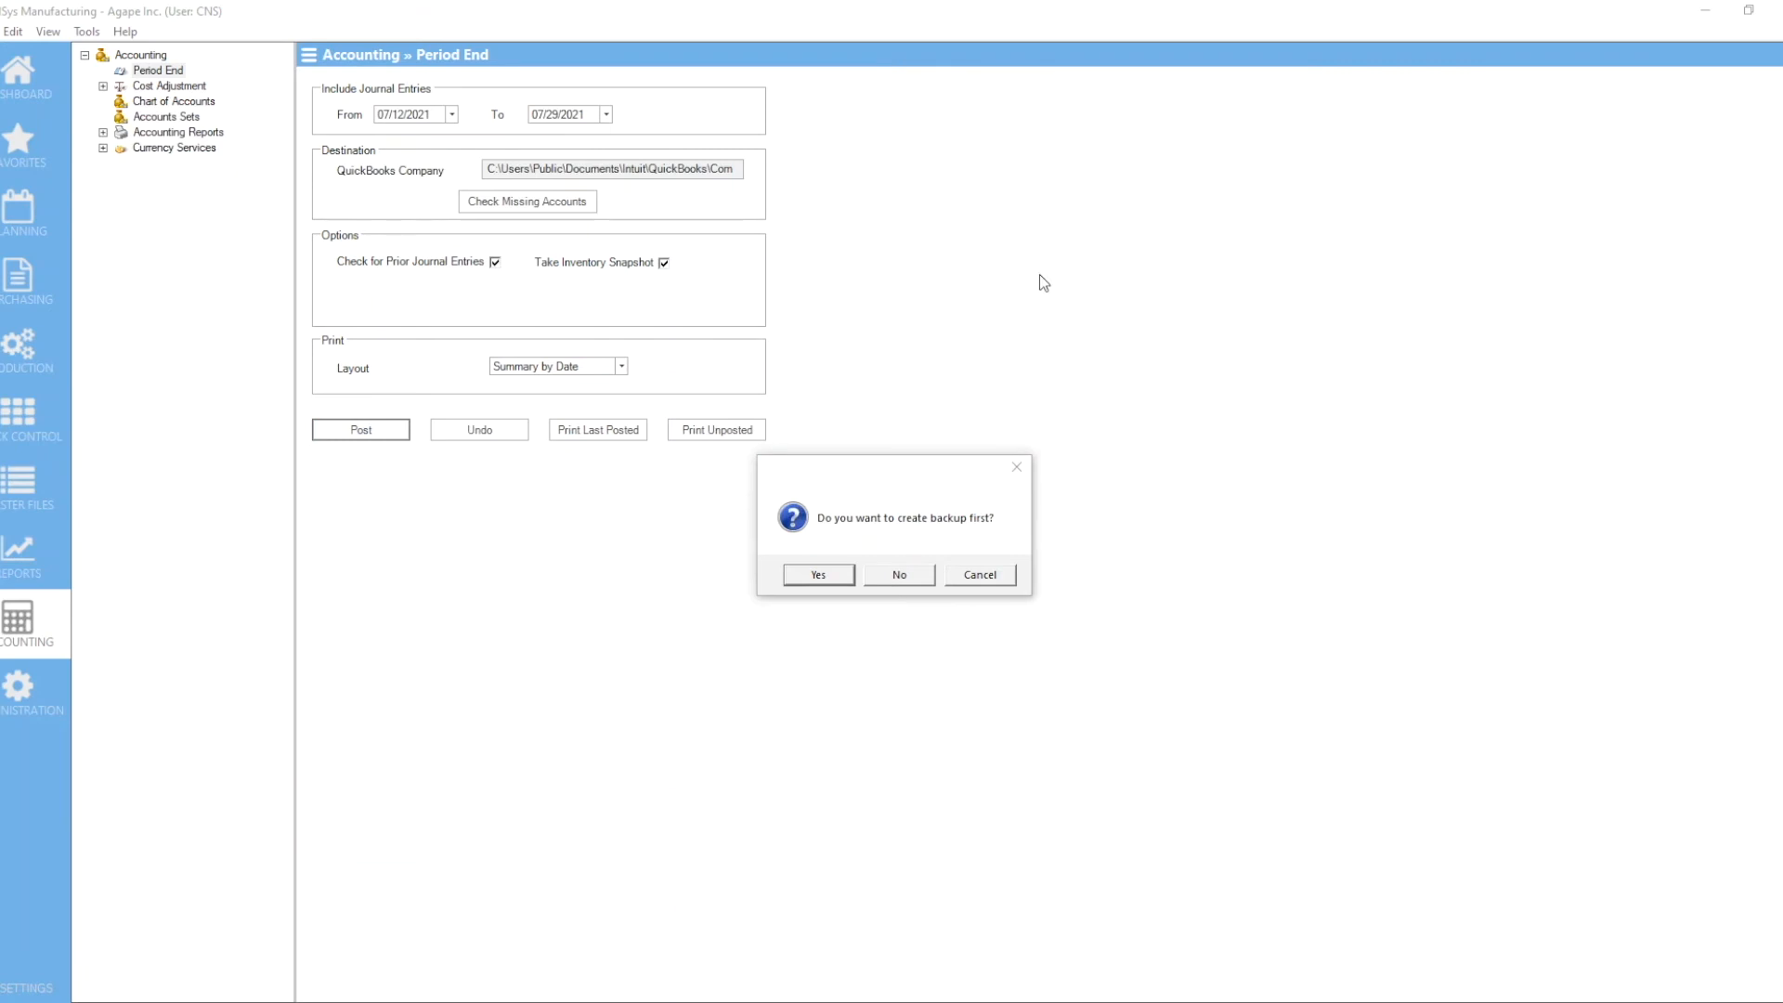
pyautogui.click(899, 576)
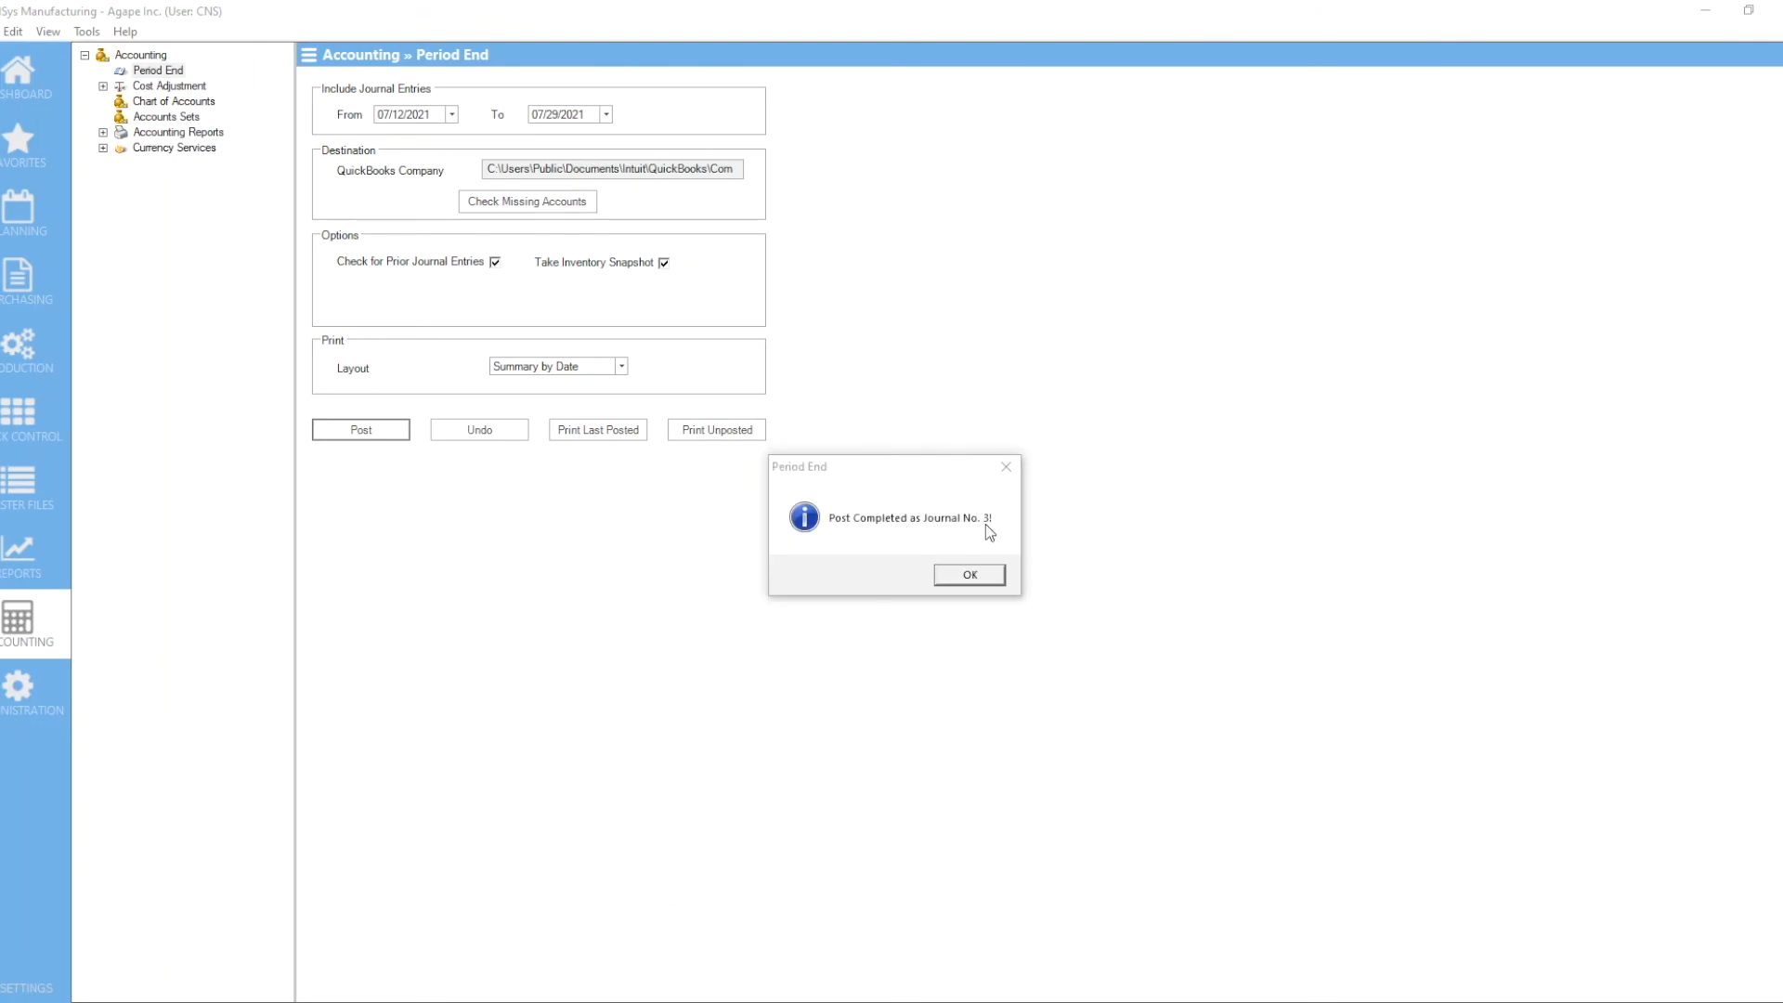
pyautogui.click(981, 577)
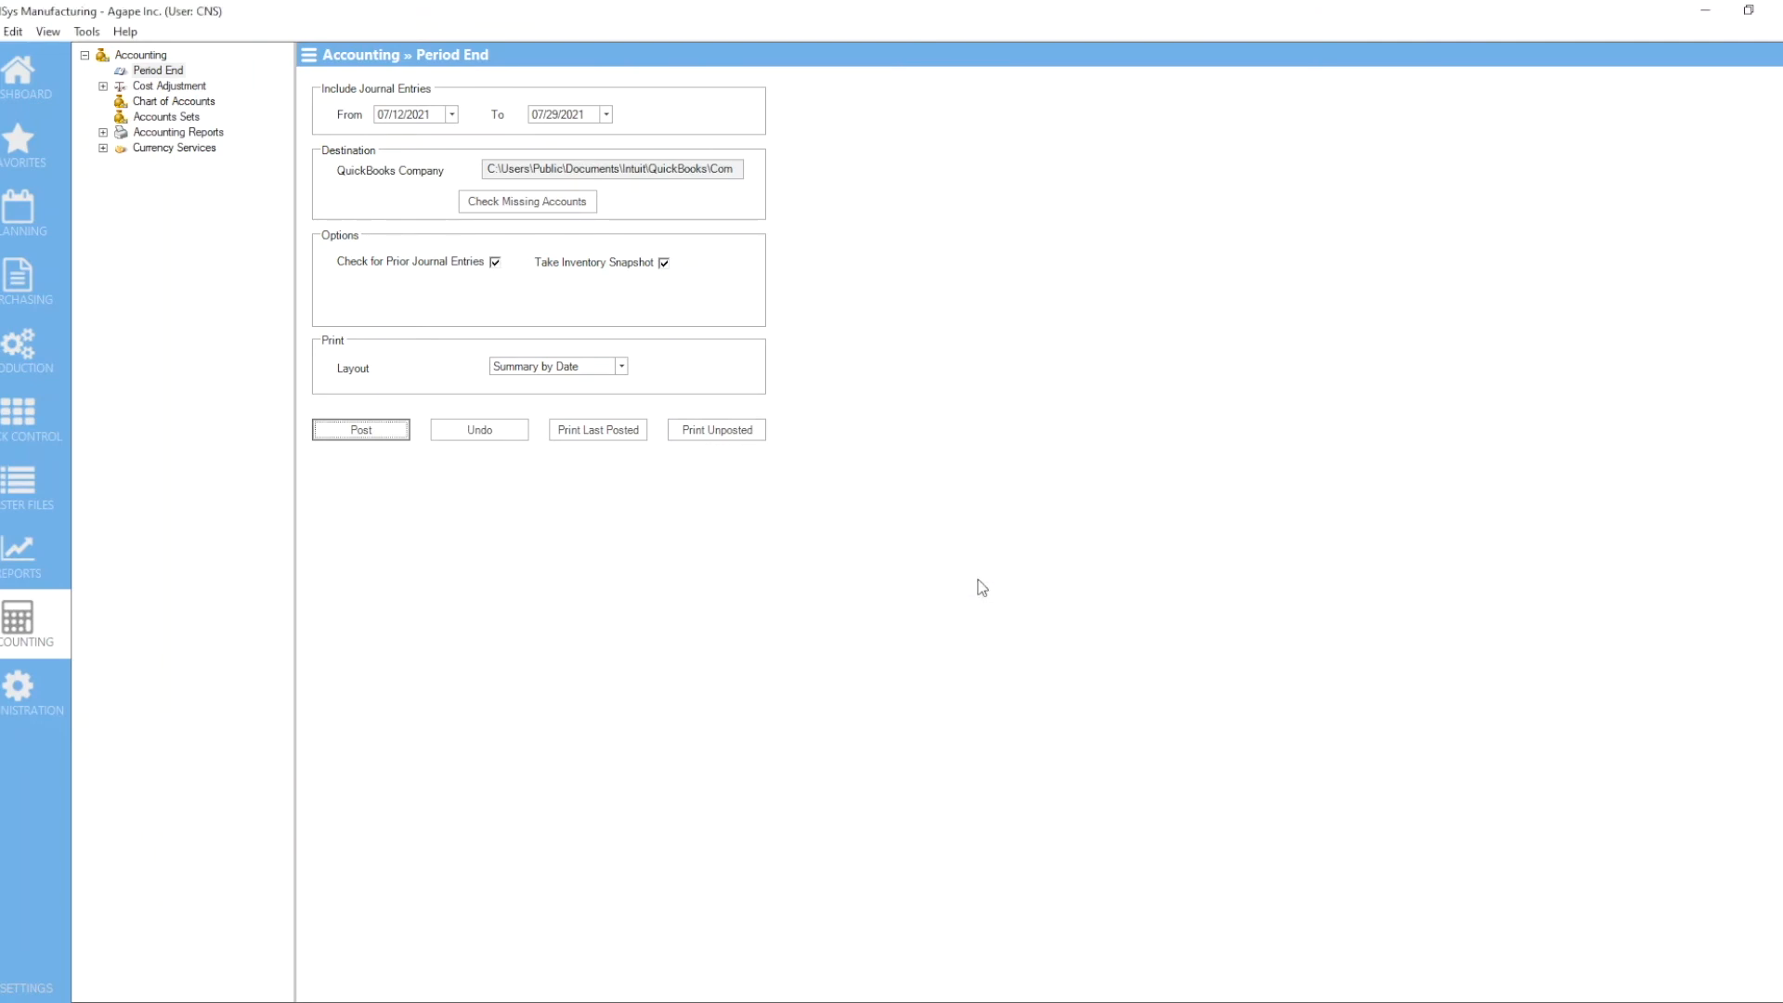
# View the summary report of the last posted journal and close it.
pyautogui.click(592, 432)
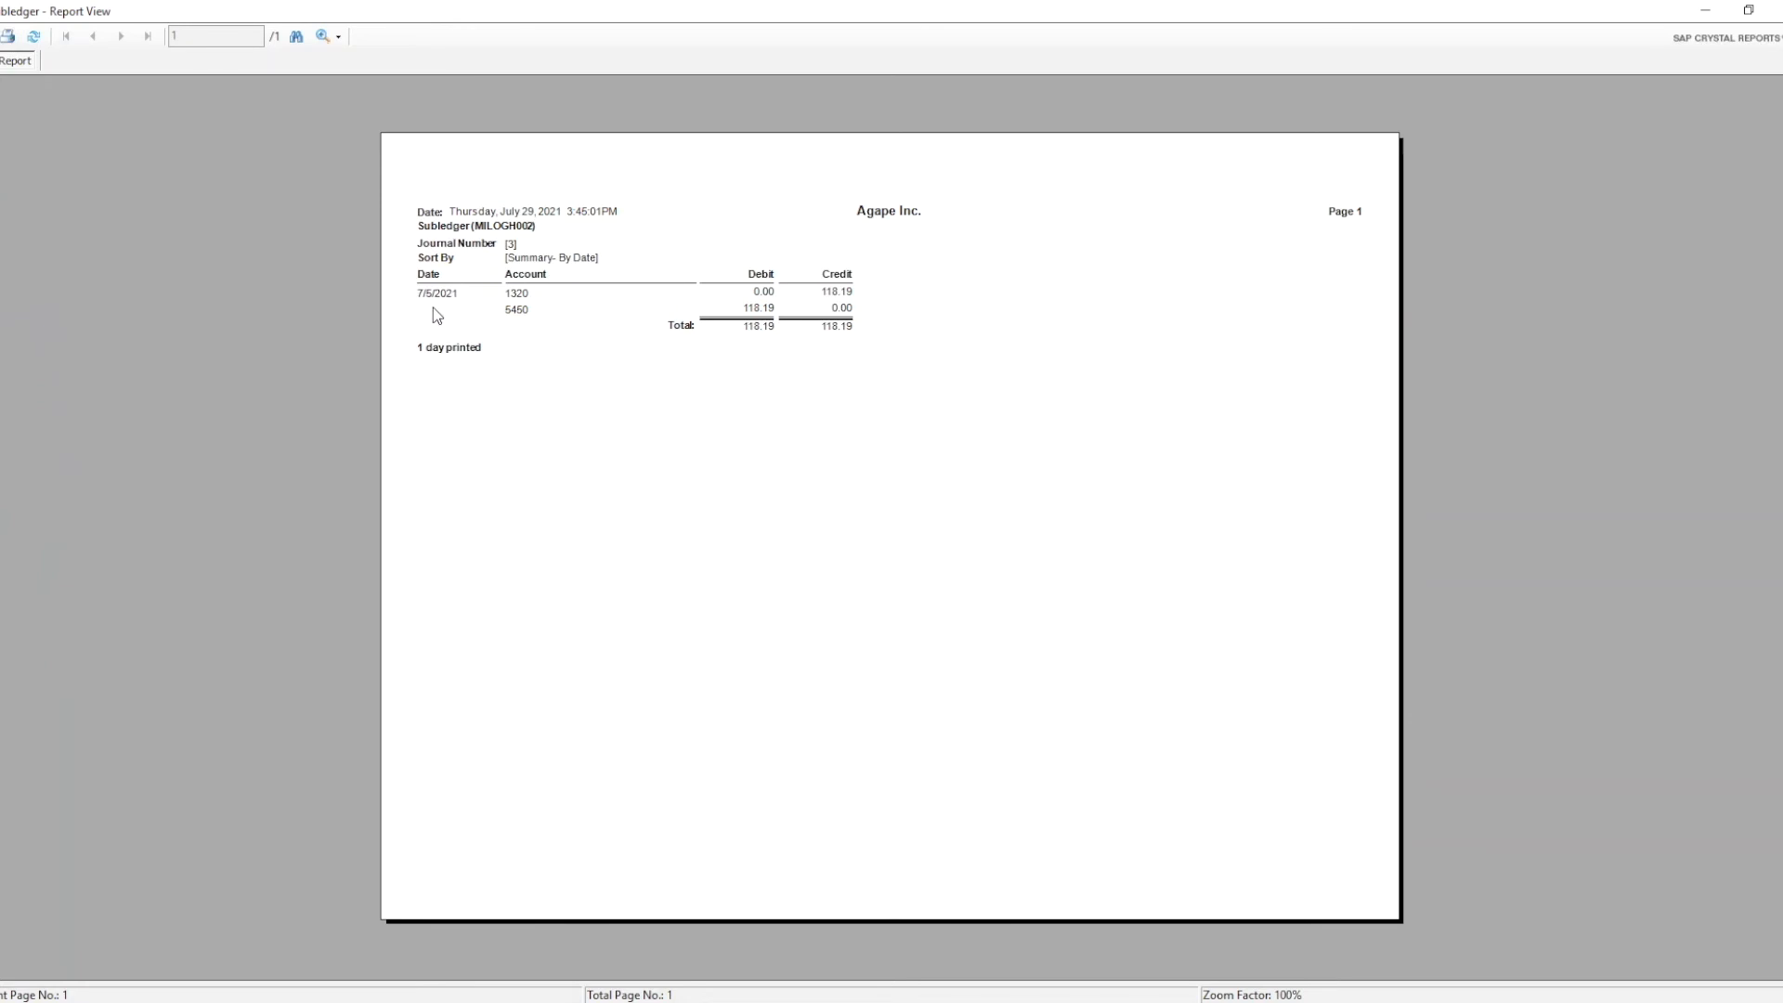
pyautogui.click(1748, 11)
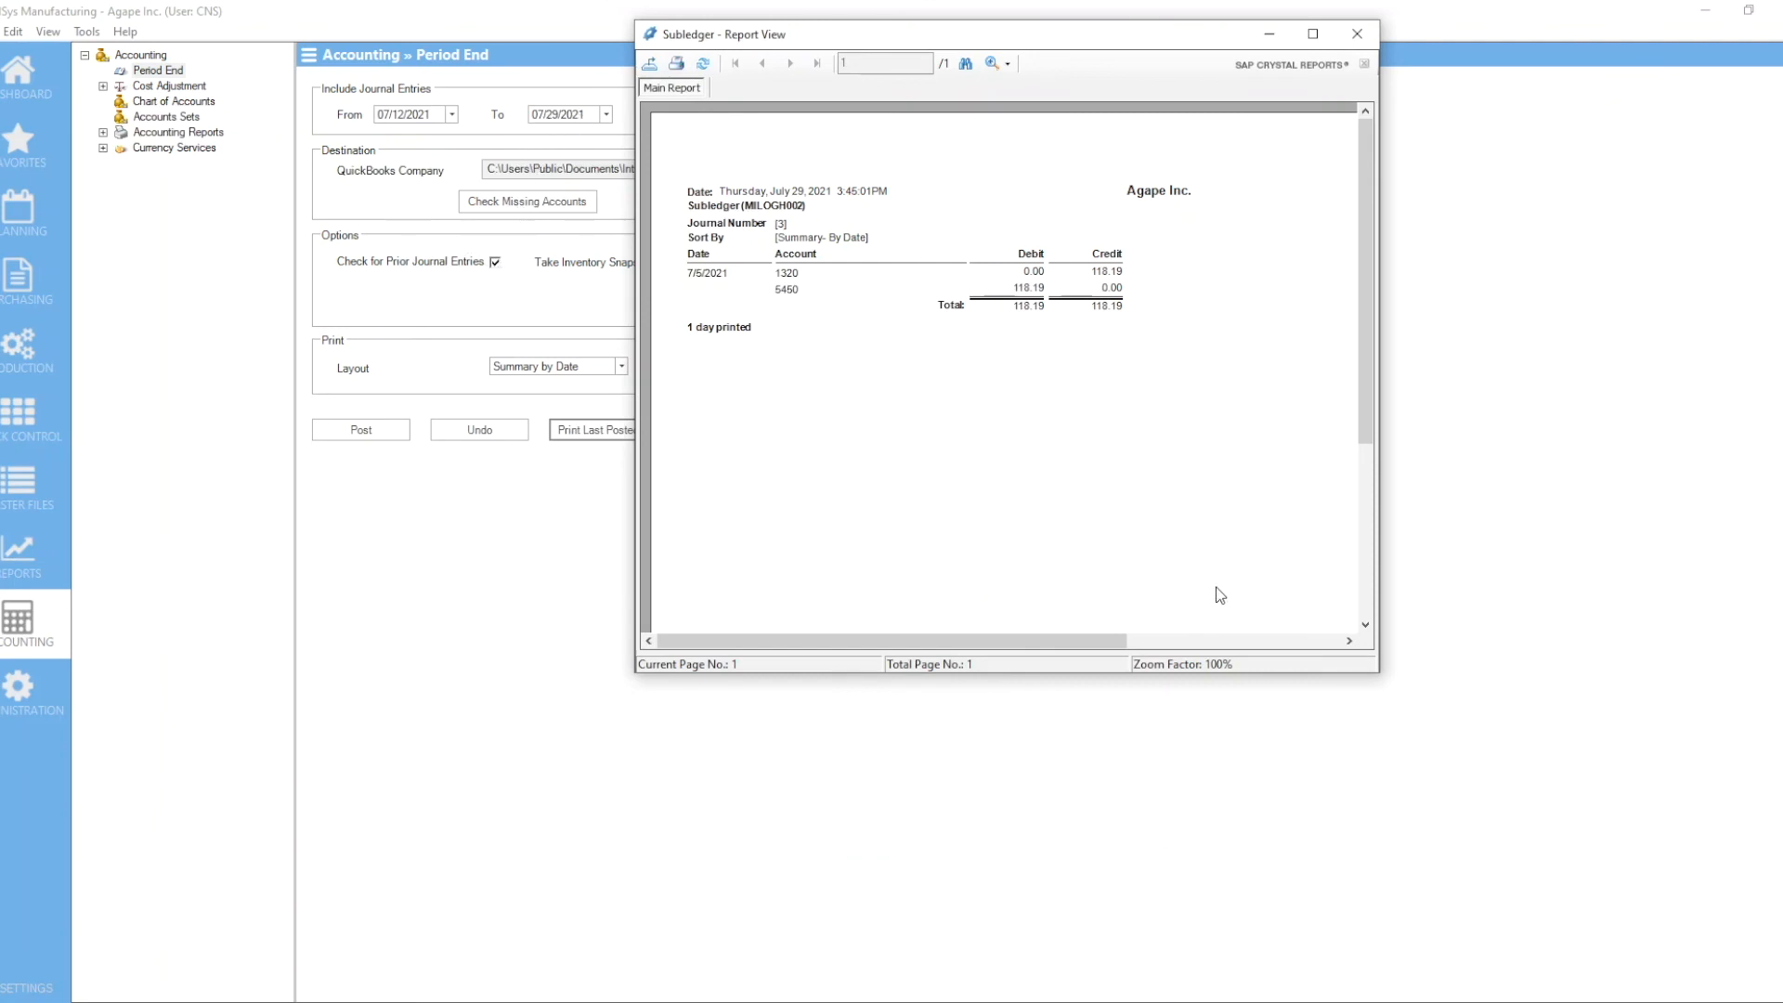
pyautogui.click(1357, 34)
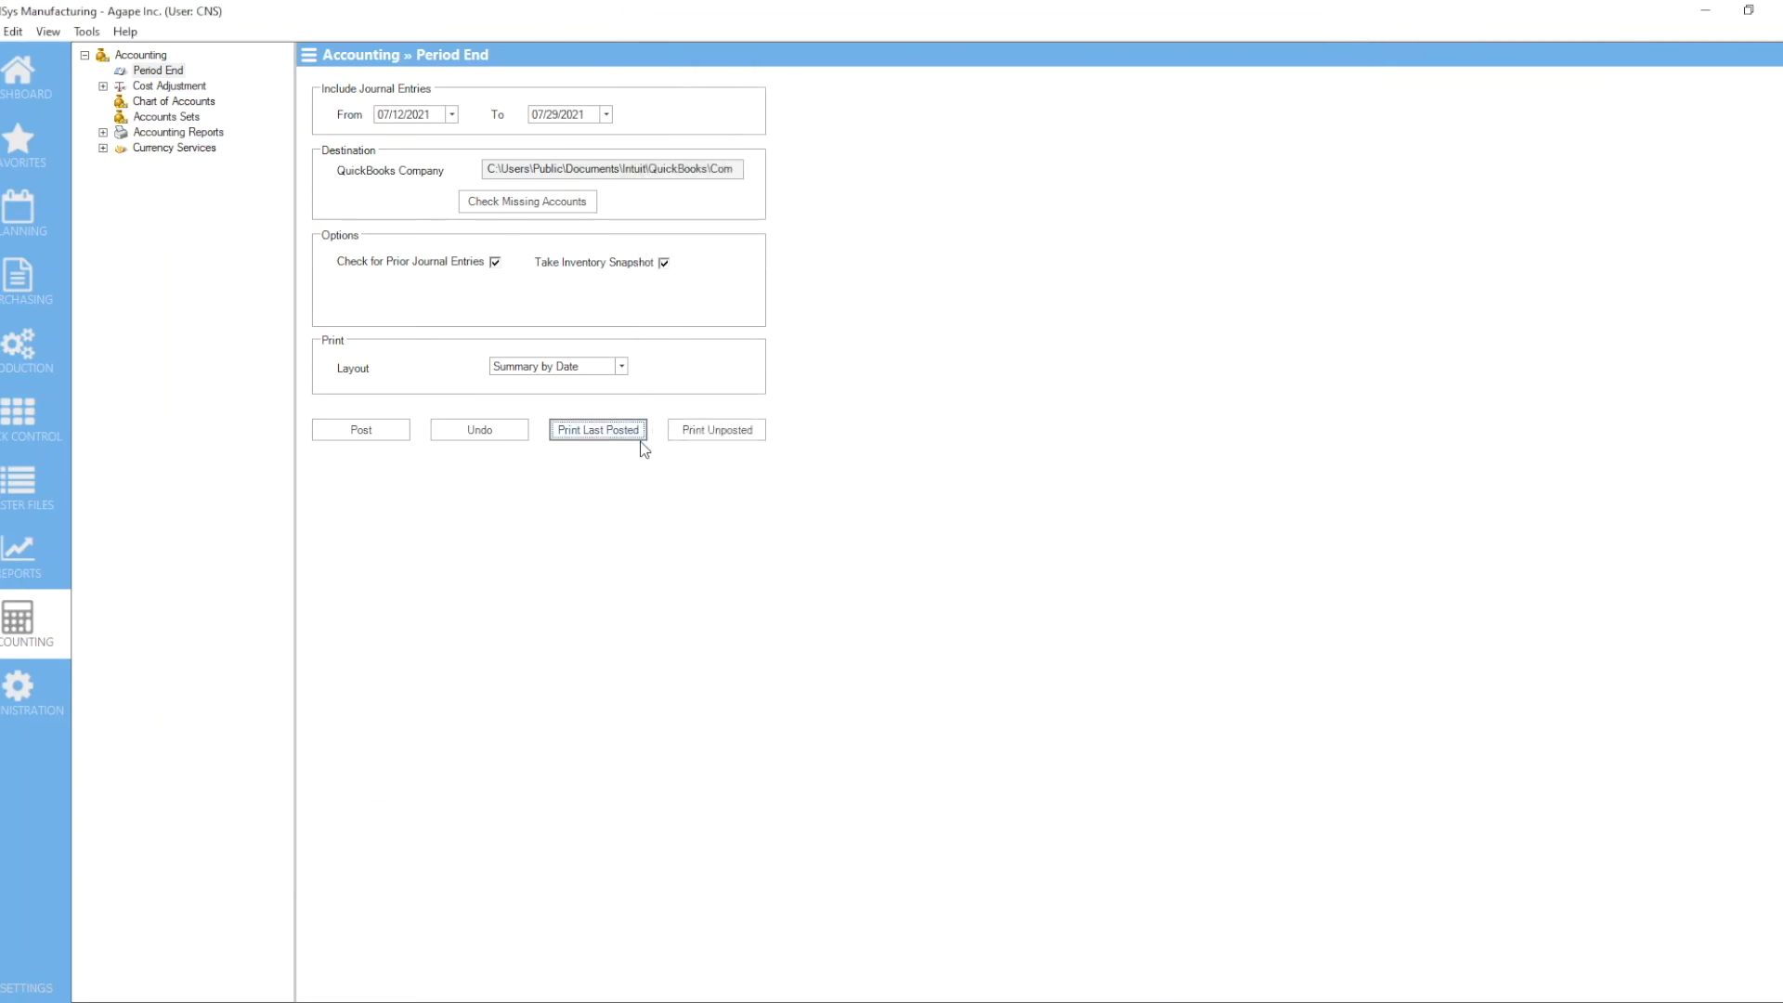
# Keep the Summary by Date layout and turn off Take Inventory Snapshot for the period end.
pyautogui.click(560, 366)
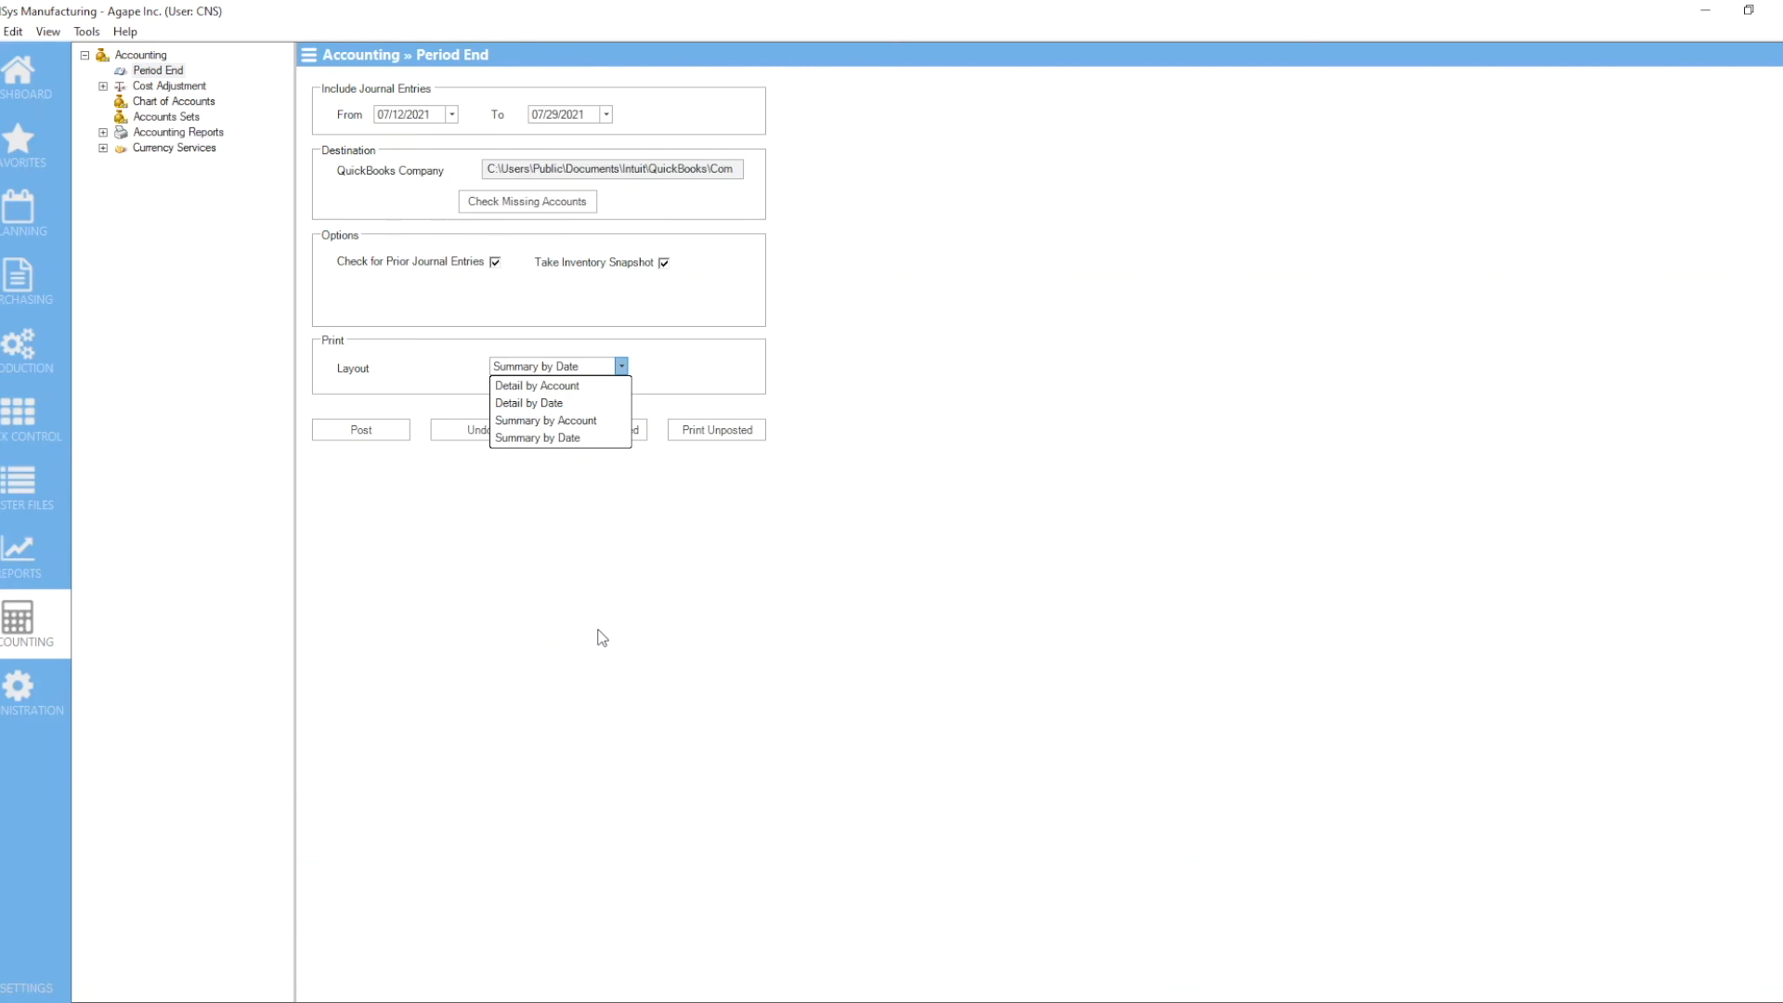
pyautogui.click(1003, 330)
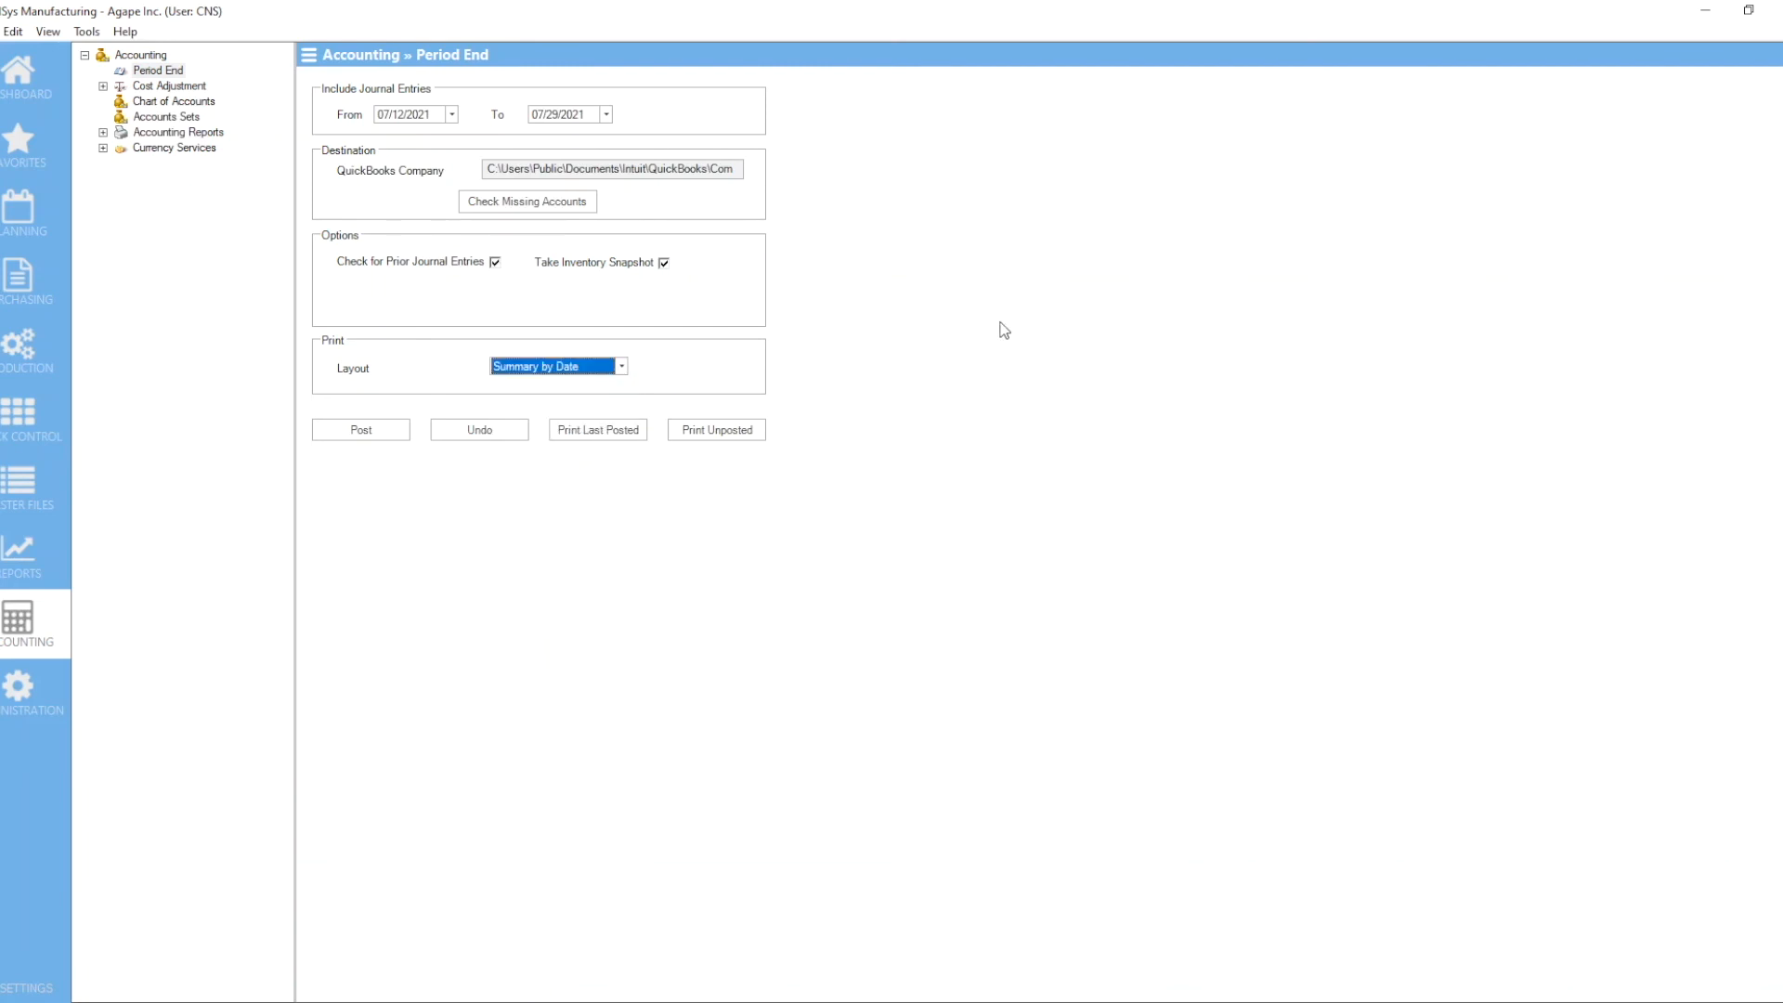
pyautogui.click(663, 263)
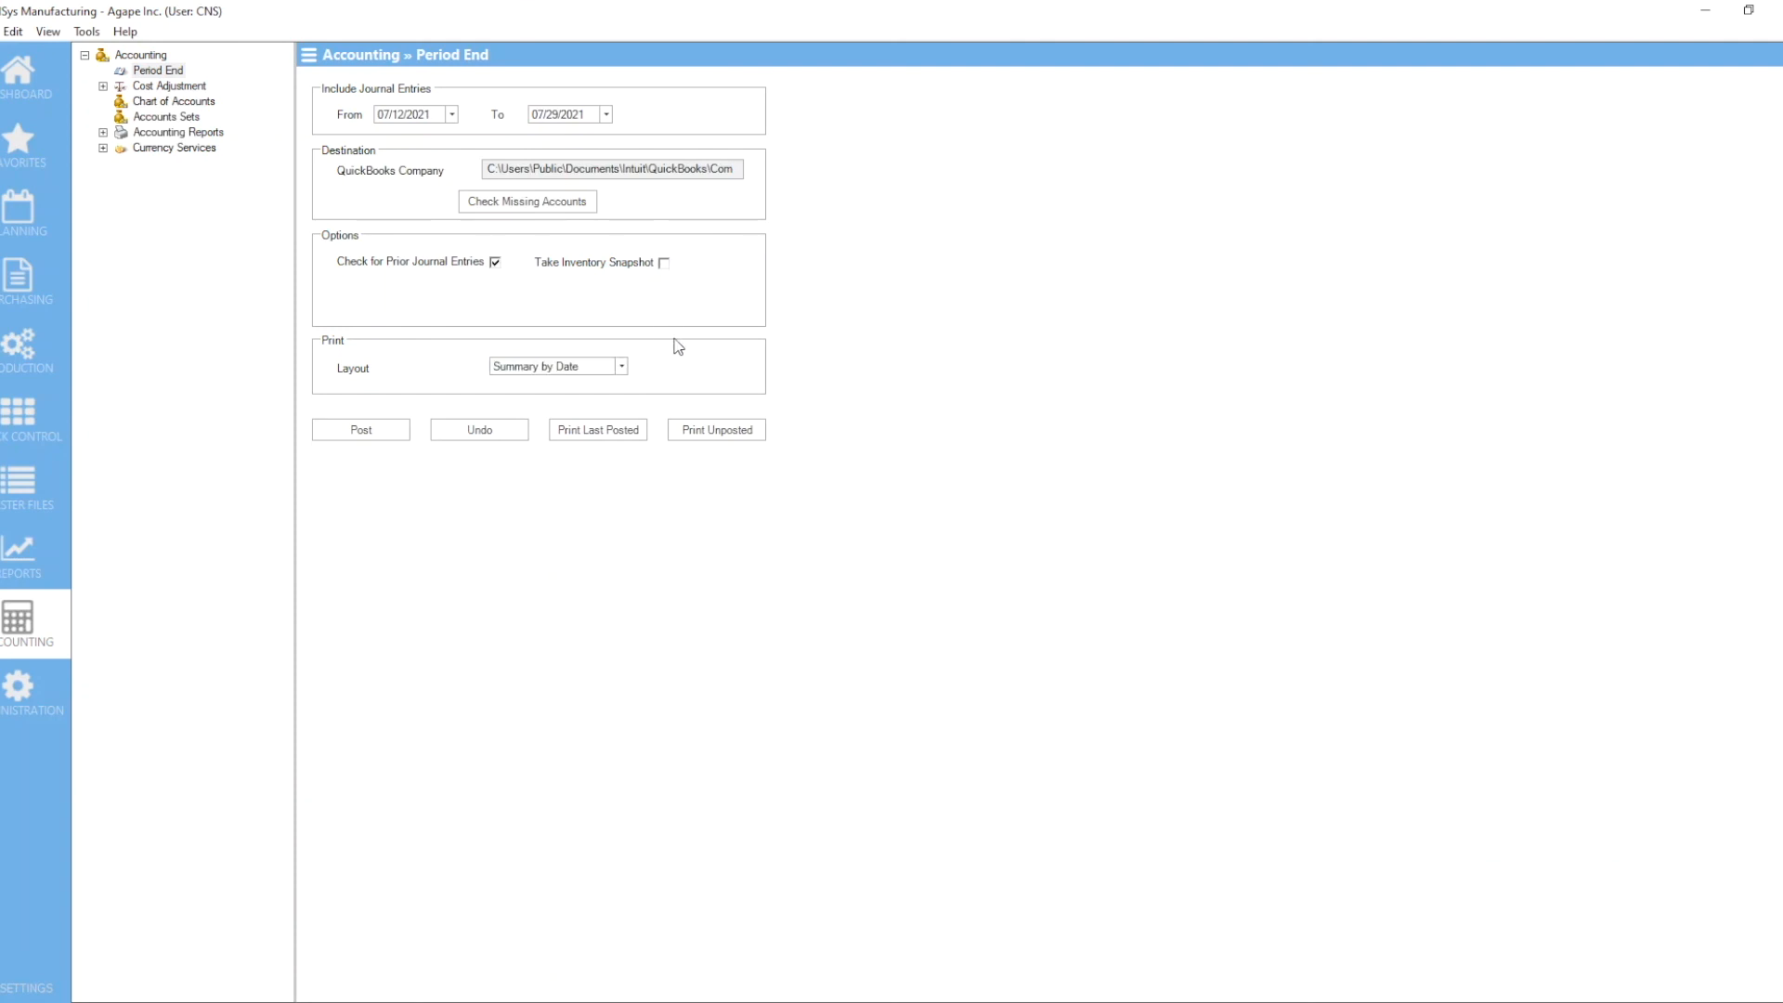
# Examine the Stock Movement purge form with From Date 07/29/2021 and return to the dashboard without purging.
pyautogui.click(35, 422)
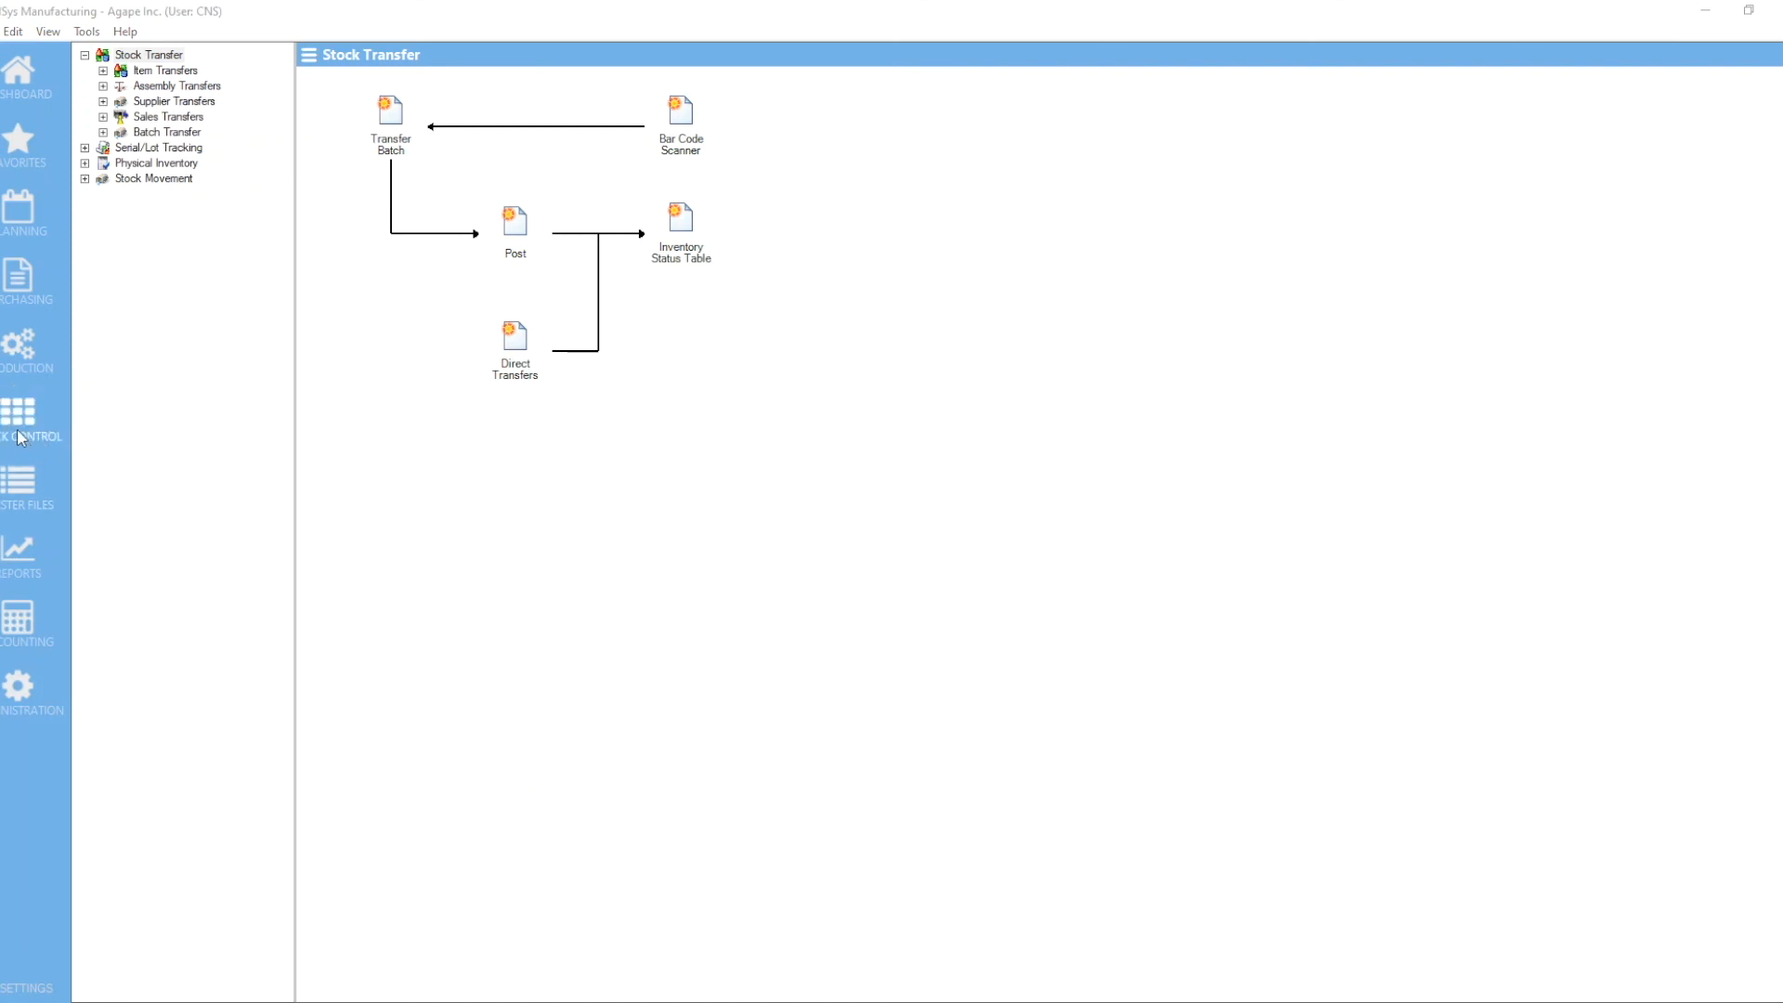
pyautogui.click(85, 179)
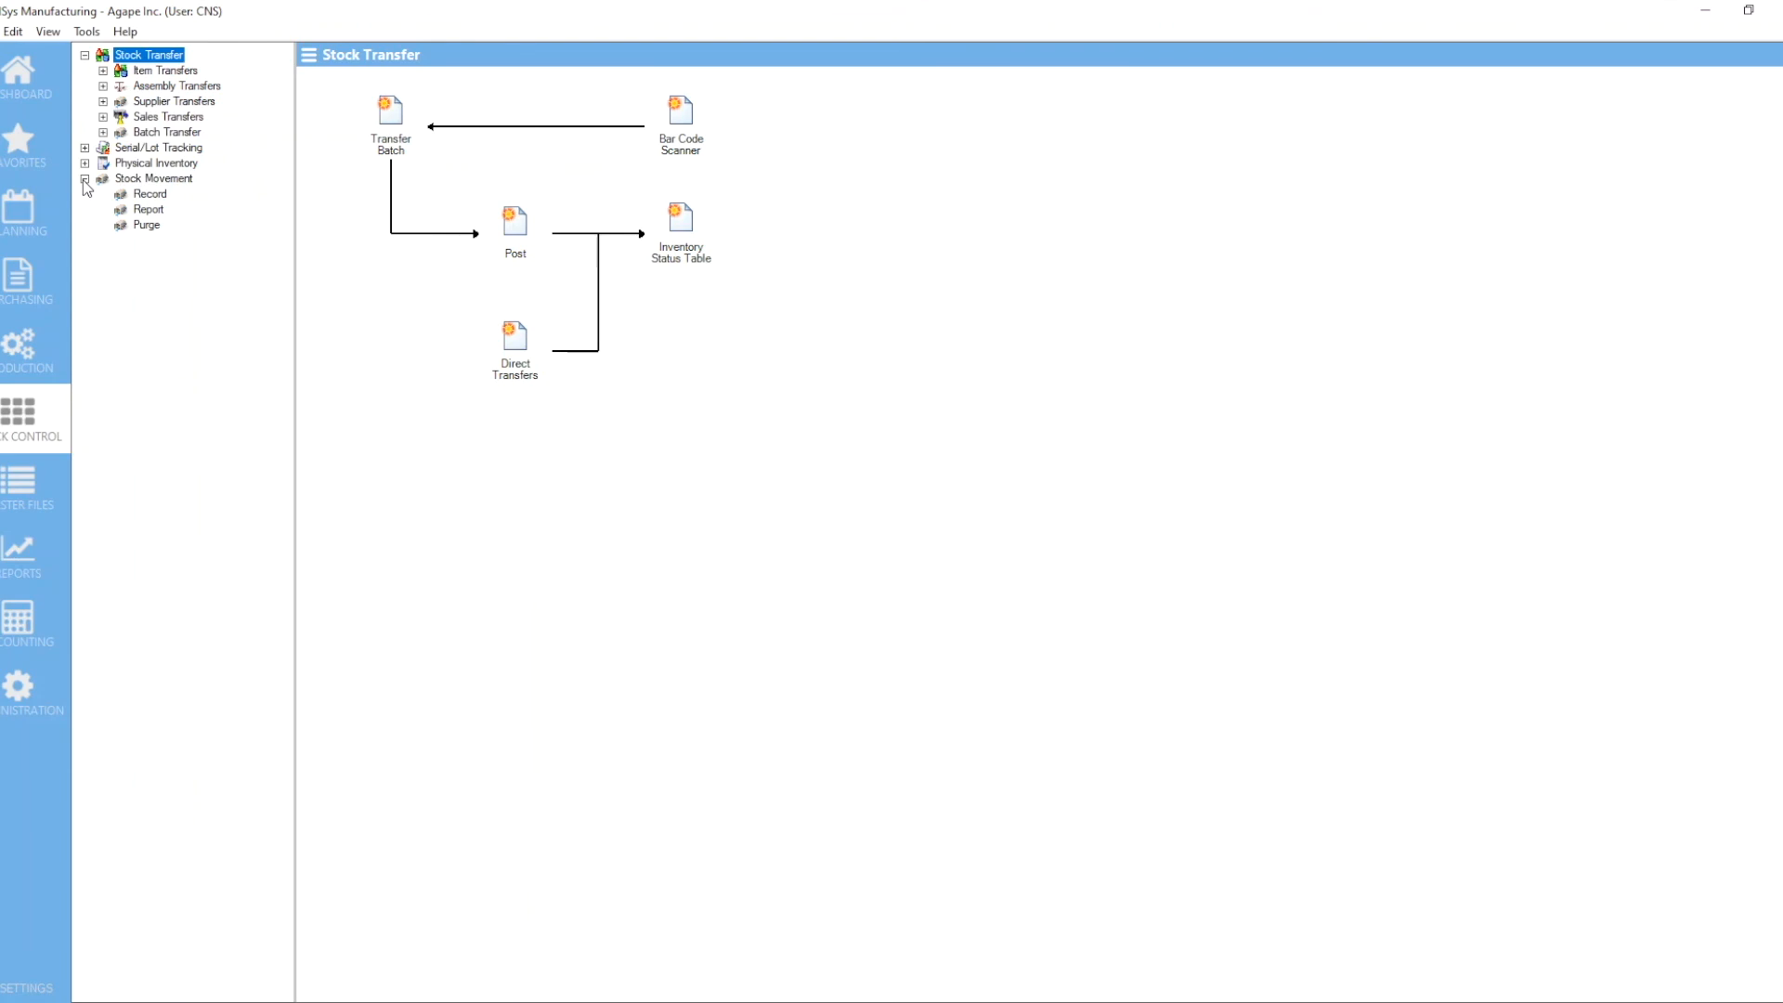
pyautogui.click(149, 228)
pyautogui.click(393, 101)
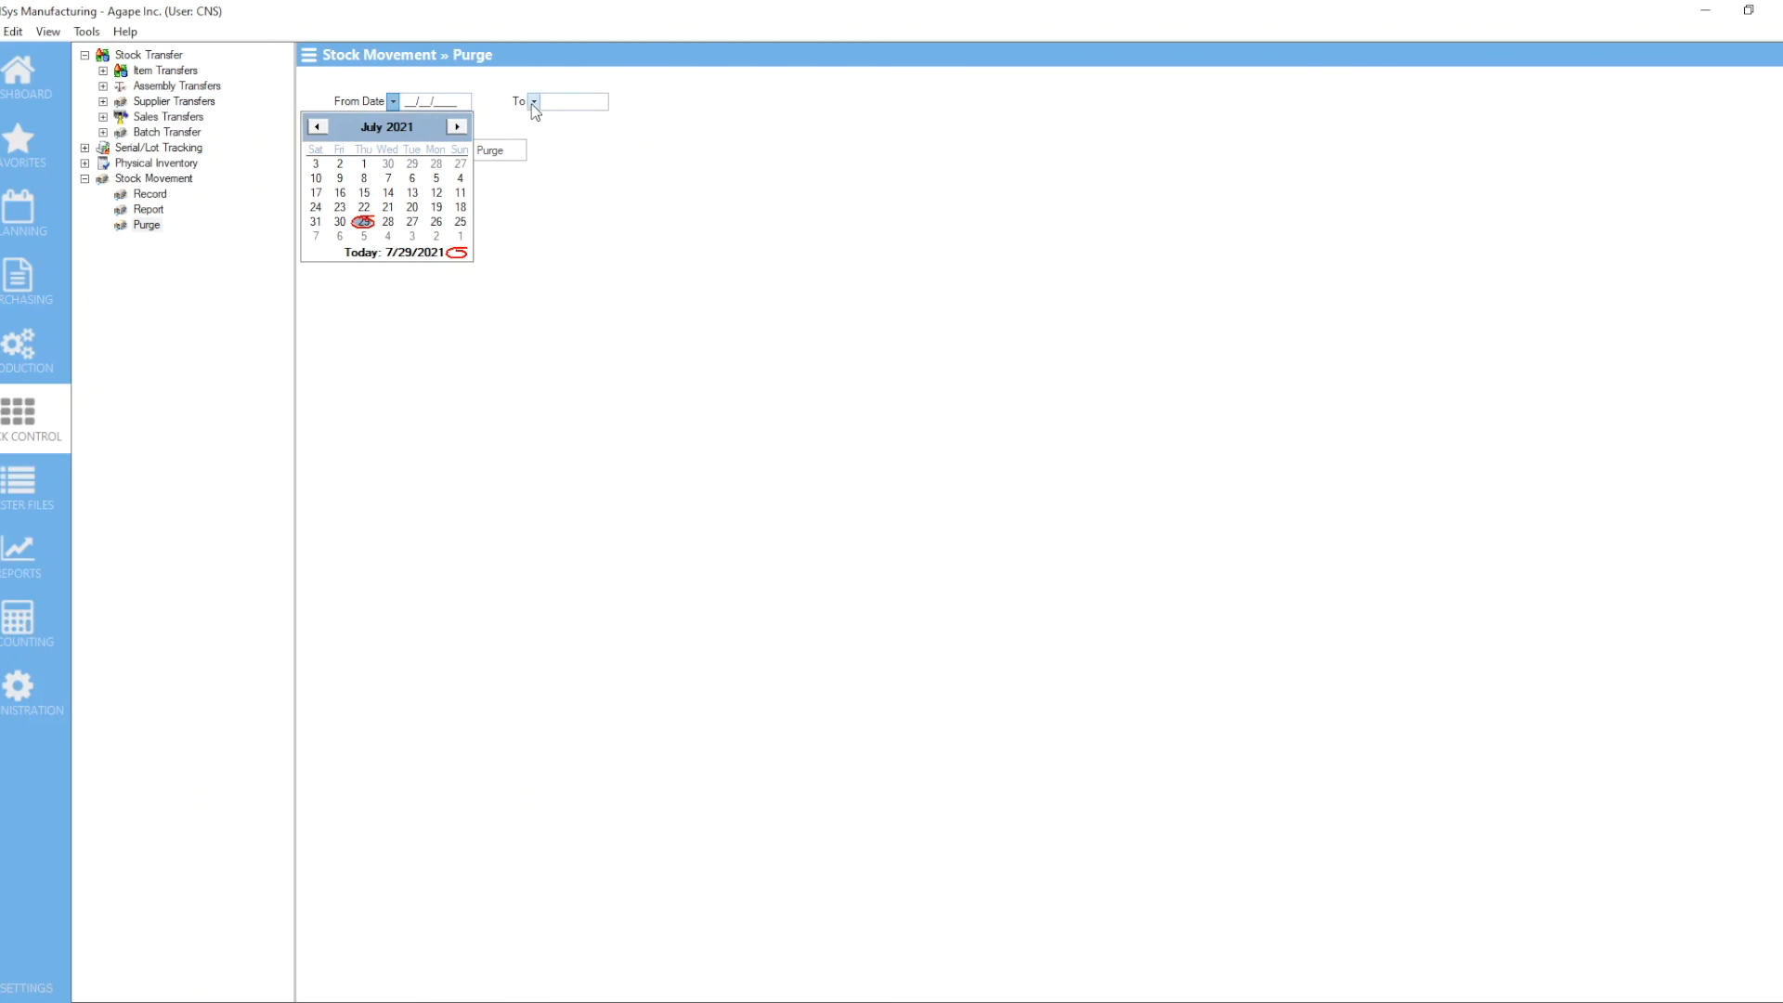
pyautogui.click(580, 181)
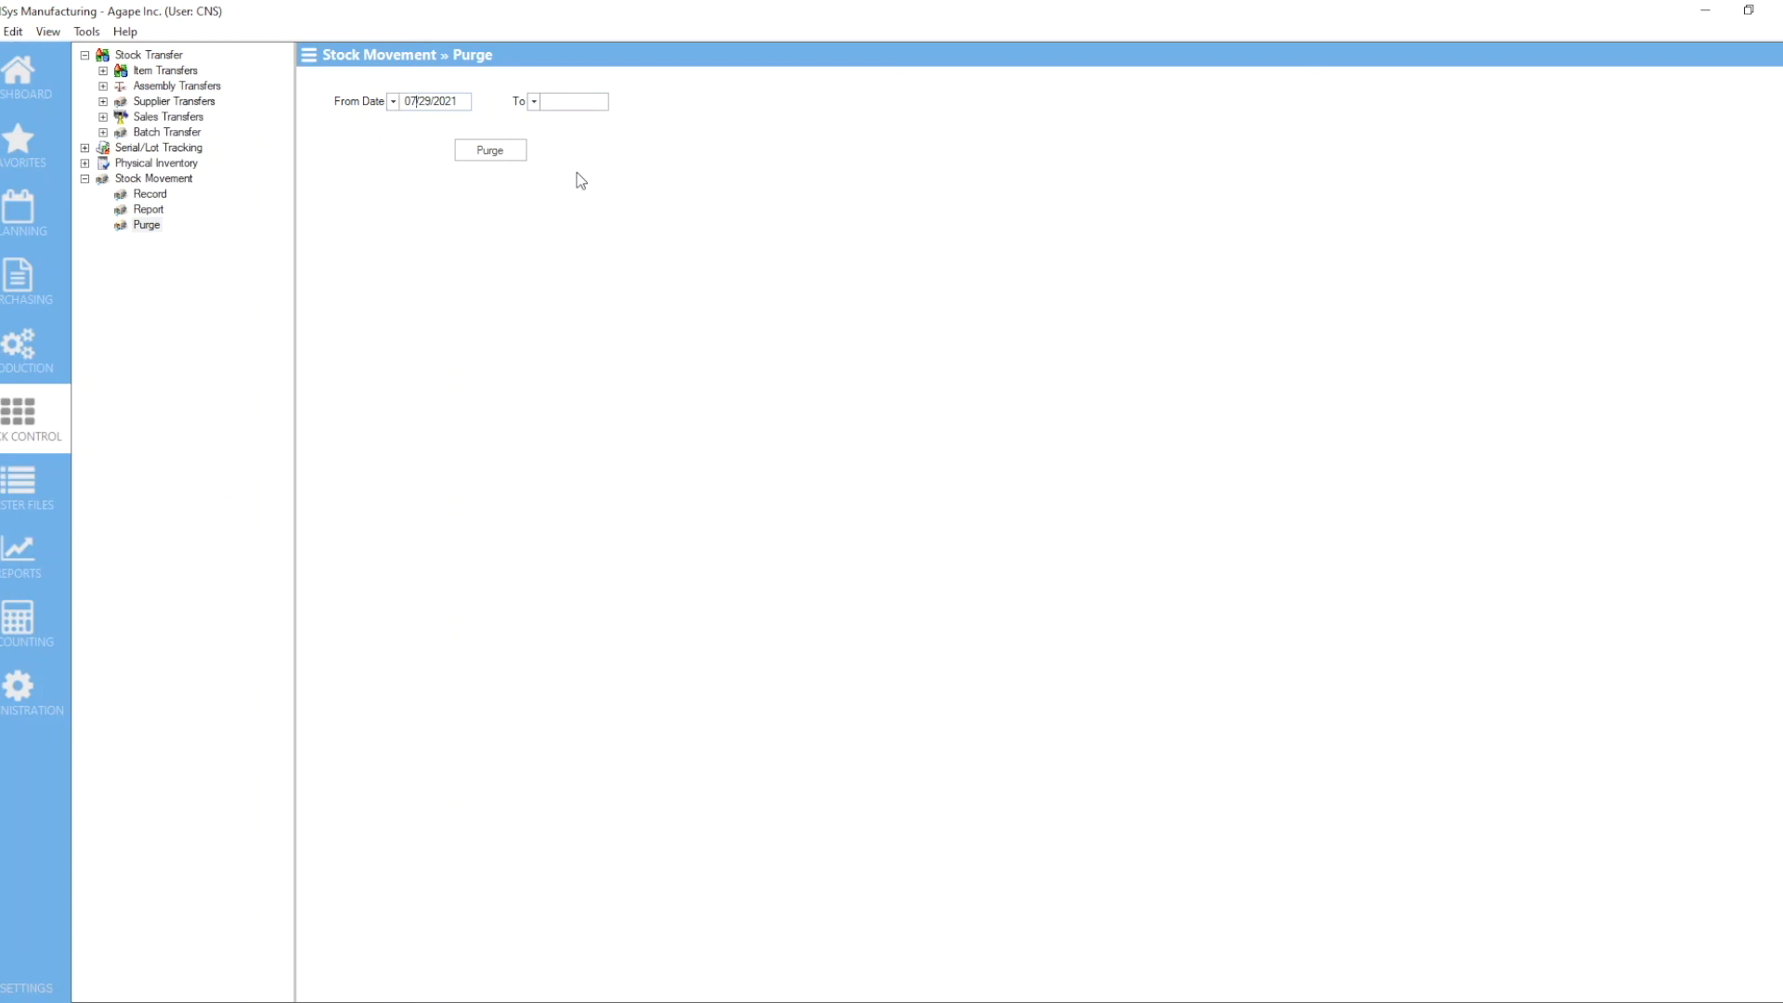
pyautogui.click(19, 93)
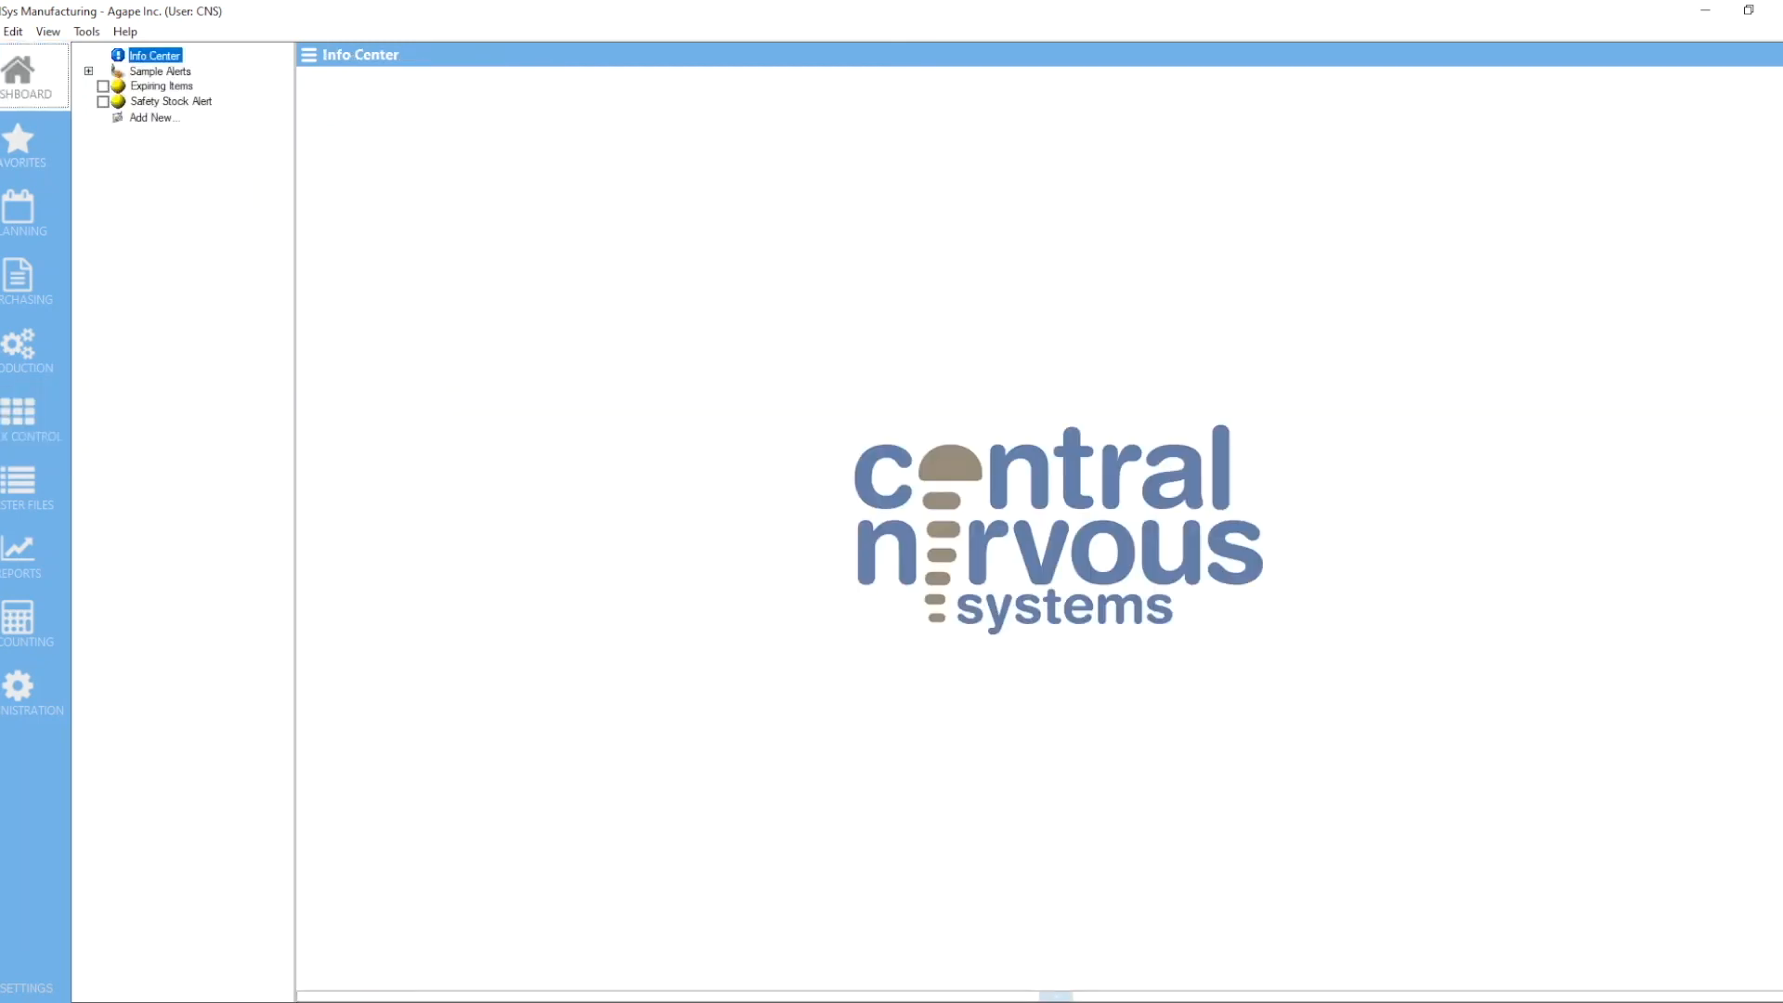